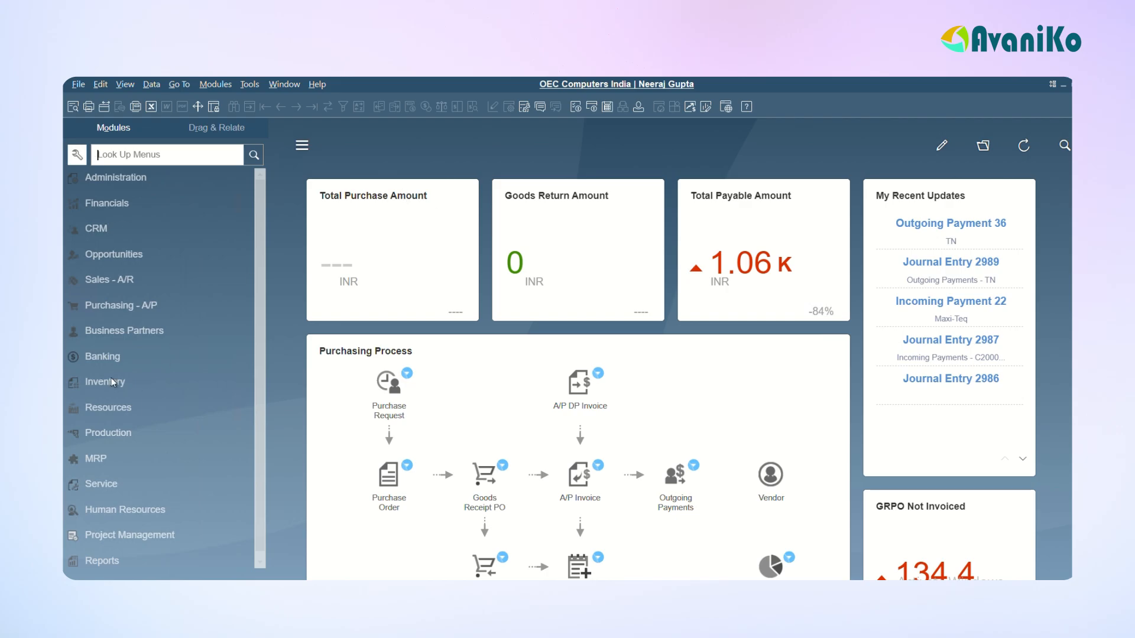
# Open the last record in Item Master Data and examine the available valuation methods in its inventory data, leaving the setting unchanged.
pyautogui.click(133, 381)
pyautogui.click(121, 198)
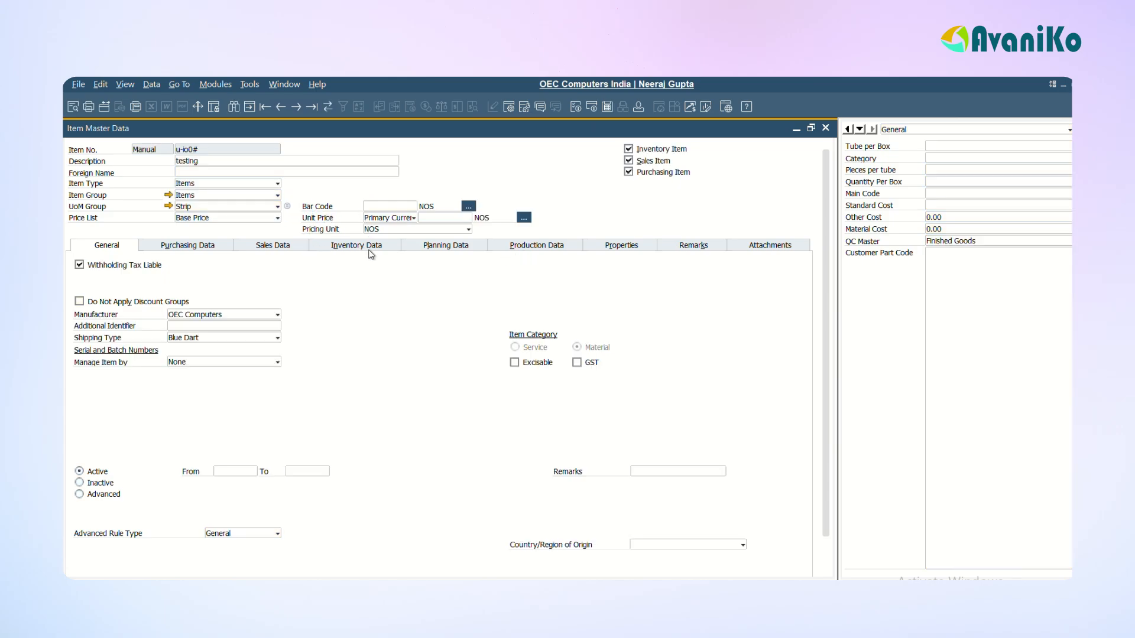
pyautogui.hotkey('ctrl', 'Left')
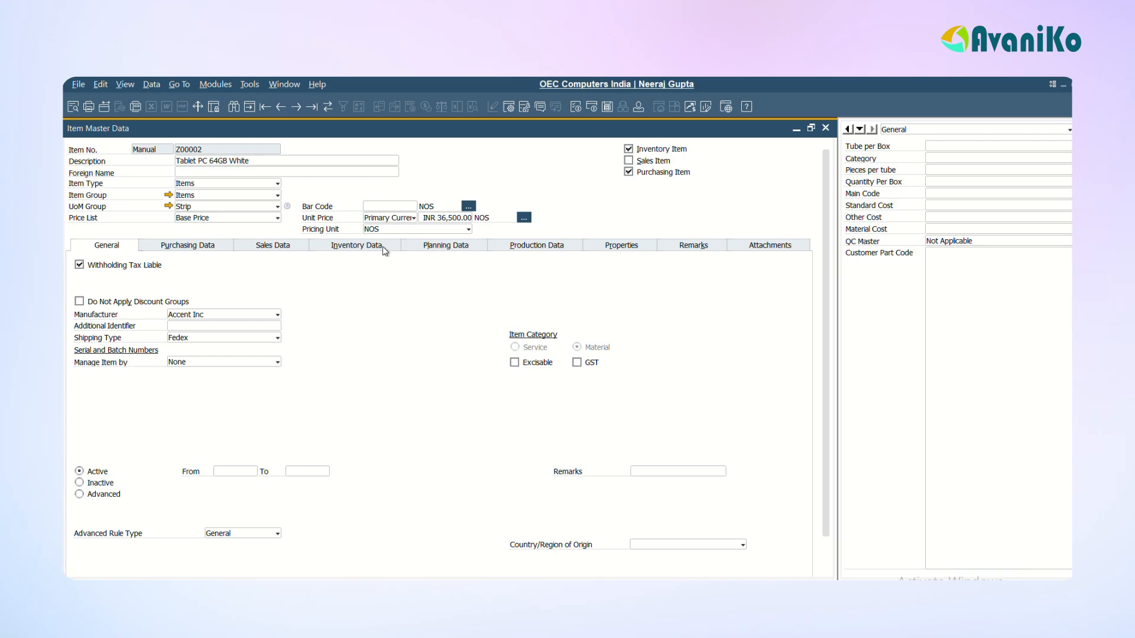
pyautogui.click(384, 250)
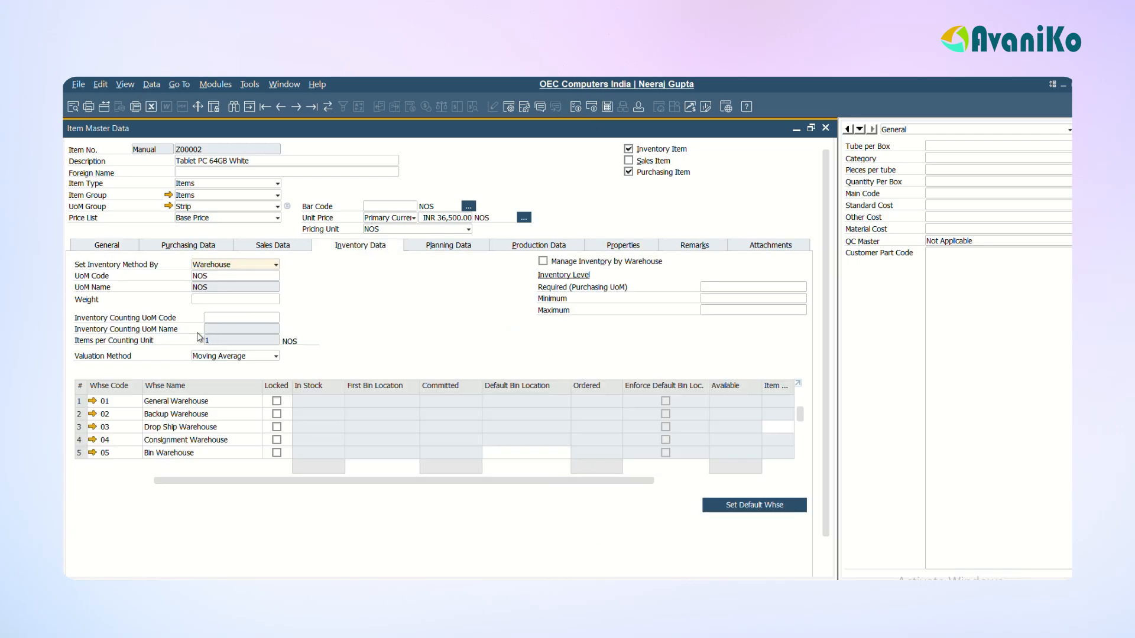
pyautogui.click(246, 356)
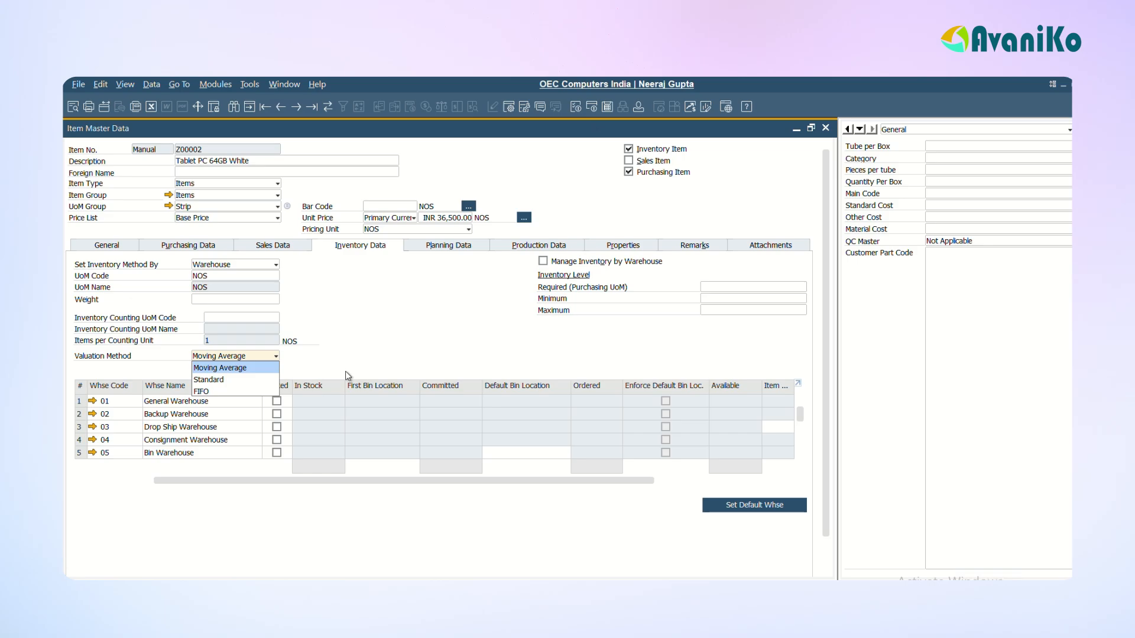
pyautogui.click(346, 372)
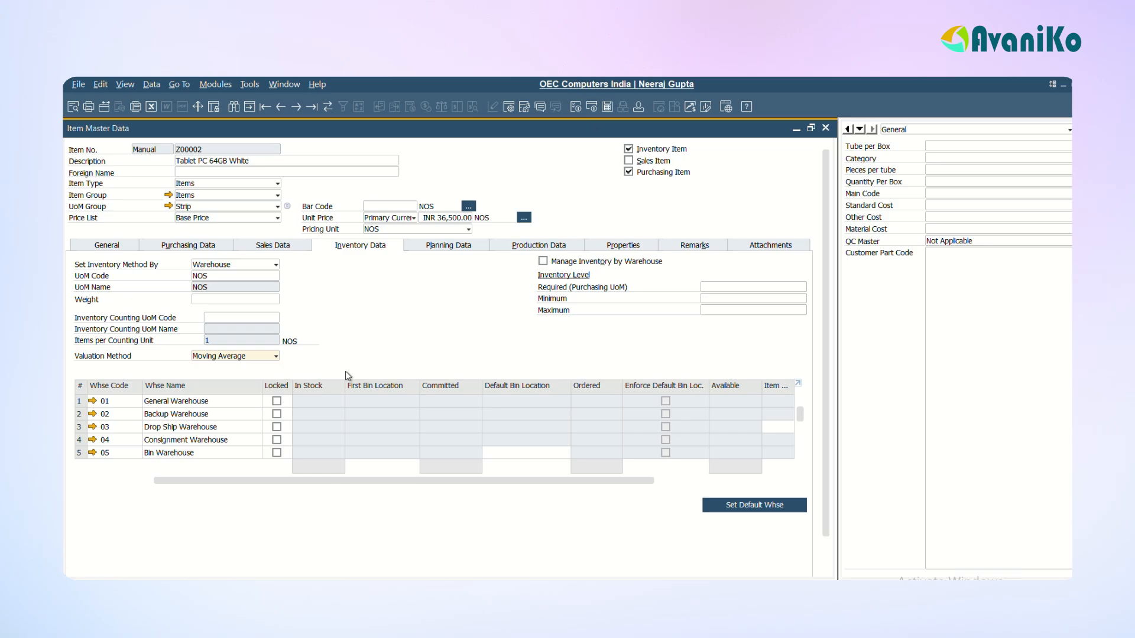
pyautogui.press('Escape')
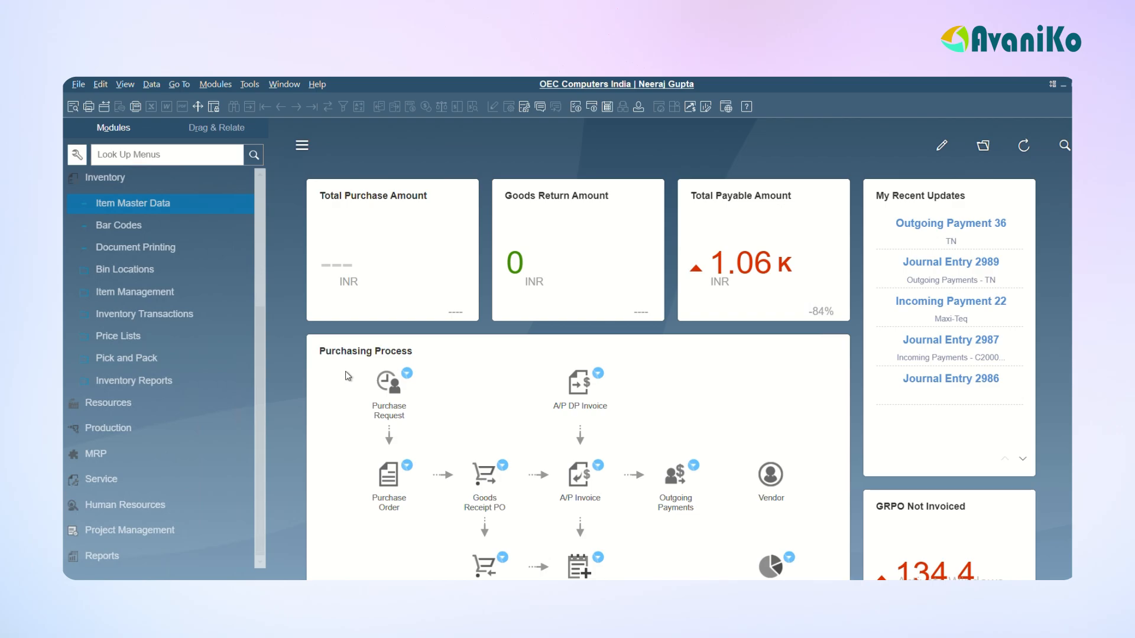
# Switch to the Excel workbook to review the list of video topics, and return to SAP Business One.
pyautogui.hotkey('alt', 'Tab')
pyautogui.hotkey('alt', 'Tab')
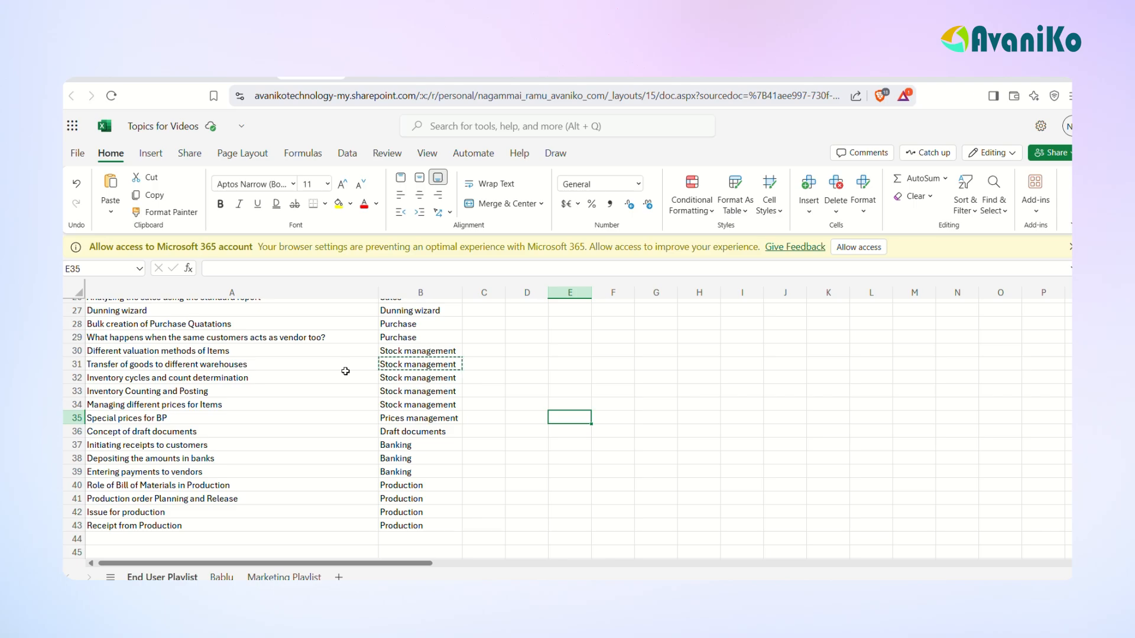
pyautogui.hotkey('alt', 'Tab')
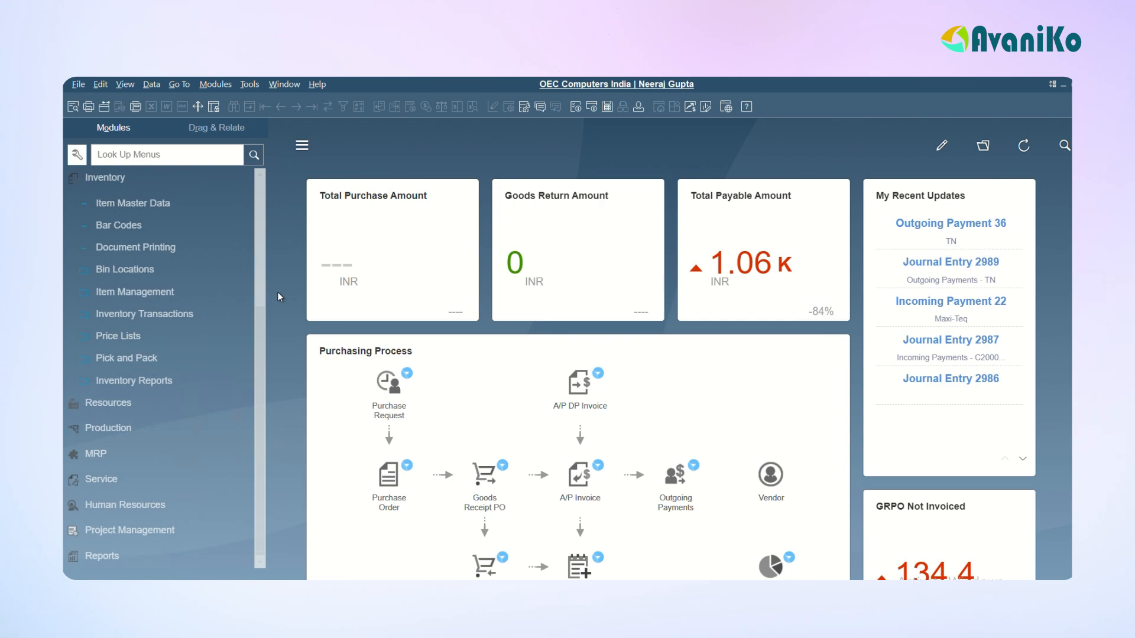
# Open a new Inventory Transfer Request from the inventory transactions and restore its window to a smaller size.
pyautogui.click(142, 315)
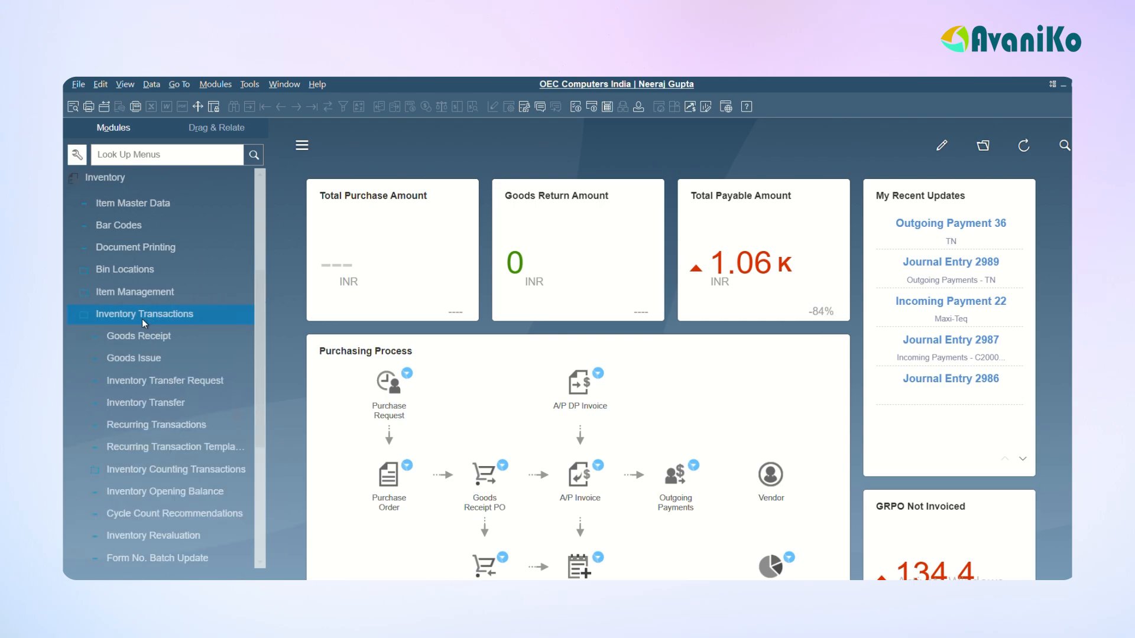
pyautogui.click(165, 384)
pyautogui.click(178, 407)
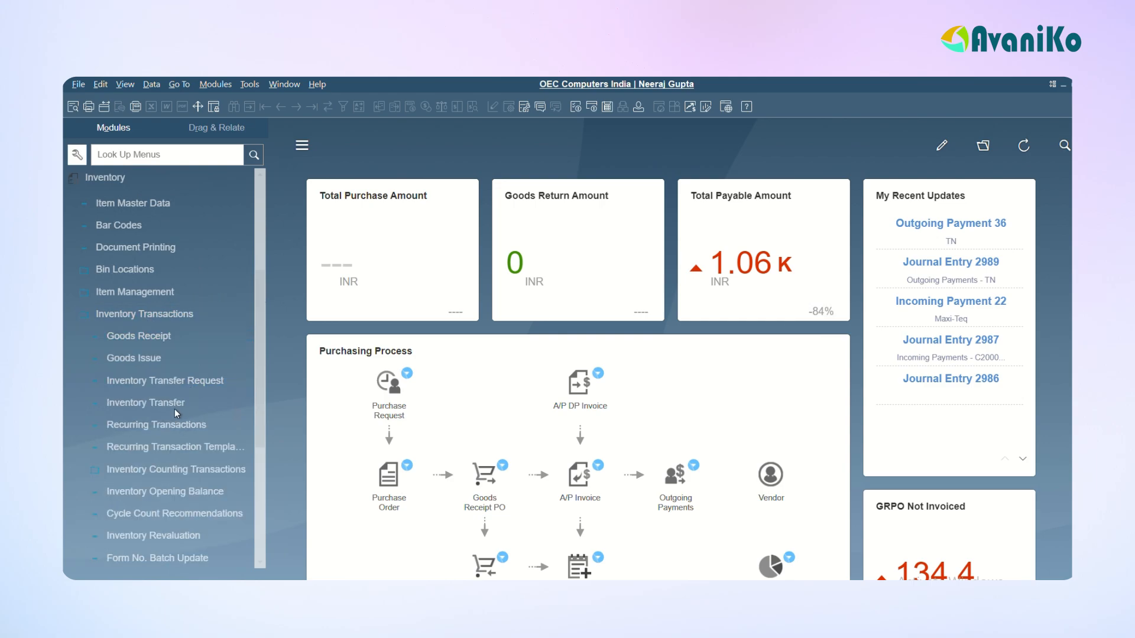
pyautogui.doubleClick(203, 378)
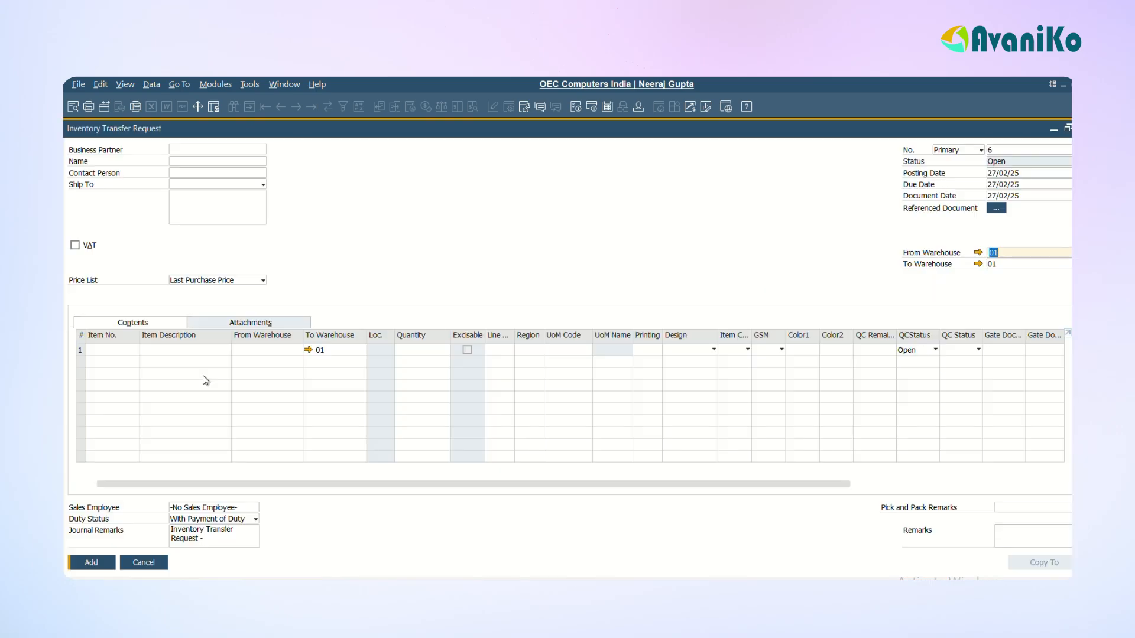
pyautogui.click(1067, 128)
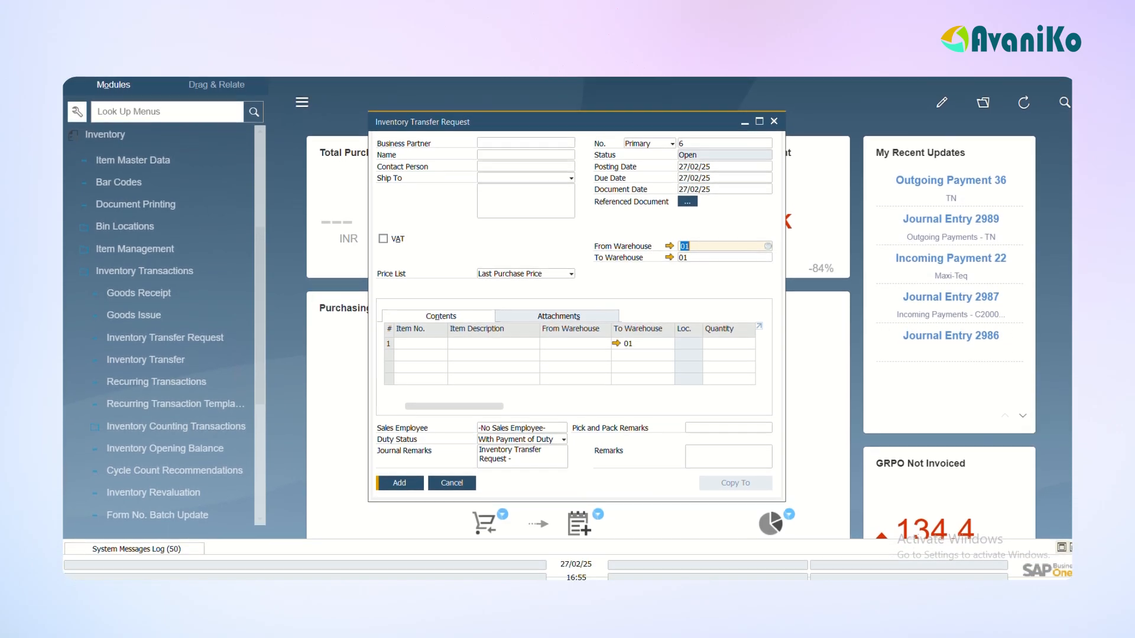
# Try a transfer request with FG as the source warehouse and item 1000 (FR GI) in the first row.
pyautogui.click(685, 259)
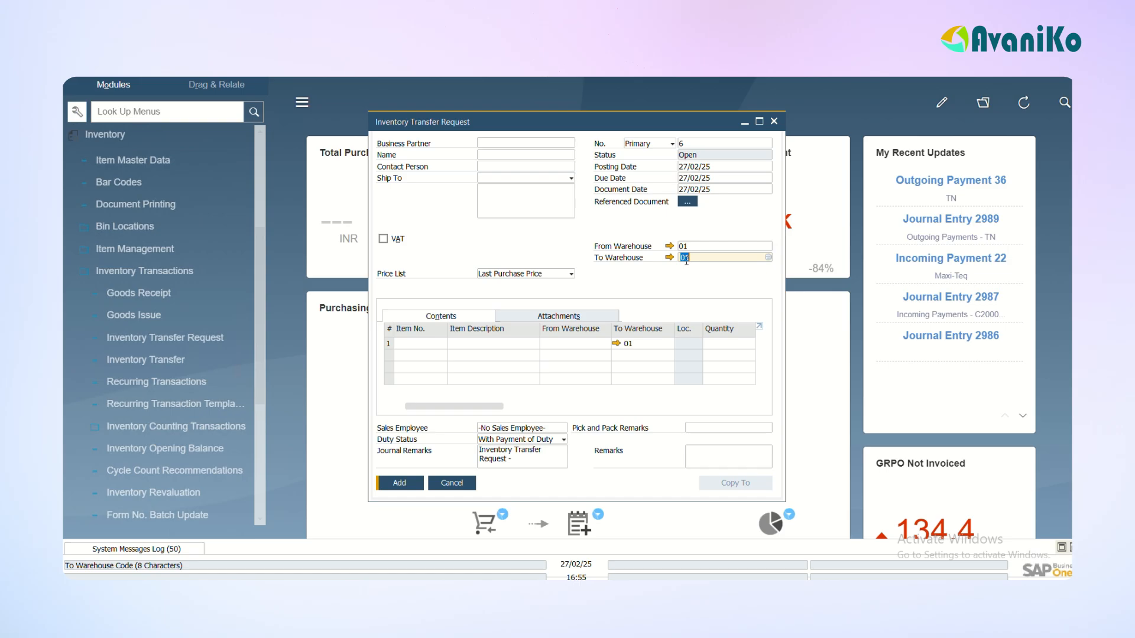
pyautogui.click(690, 249)
pyautogui.write('FG')
pyautogui.press('Tab')
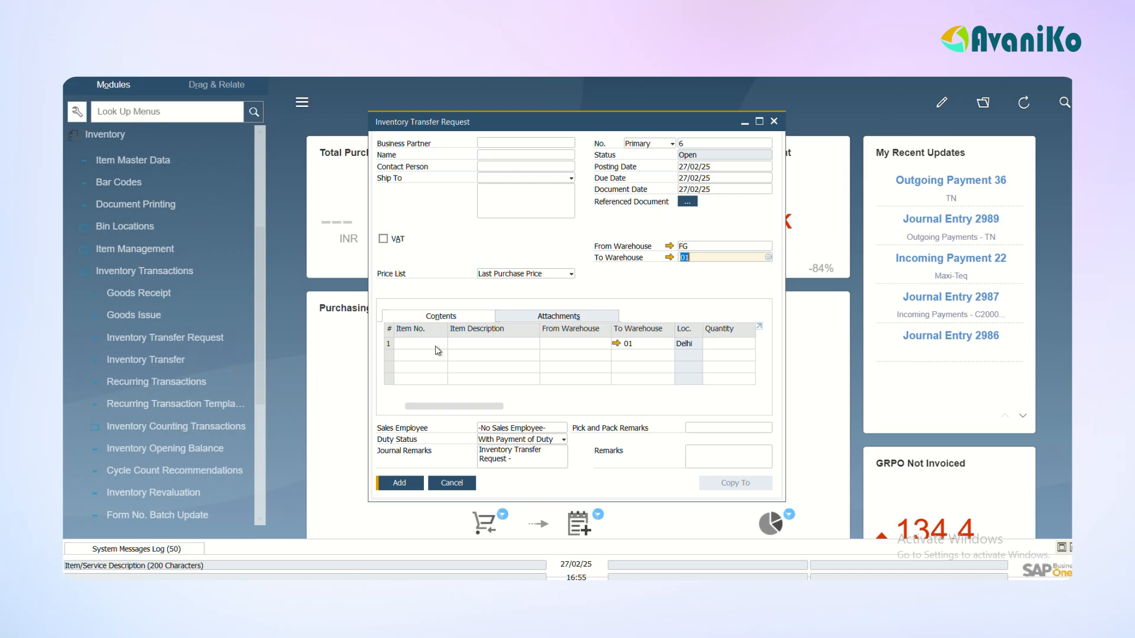
pyautogui.click(414, 343)
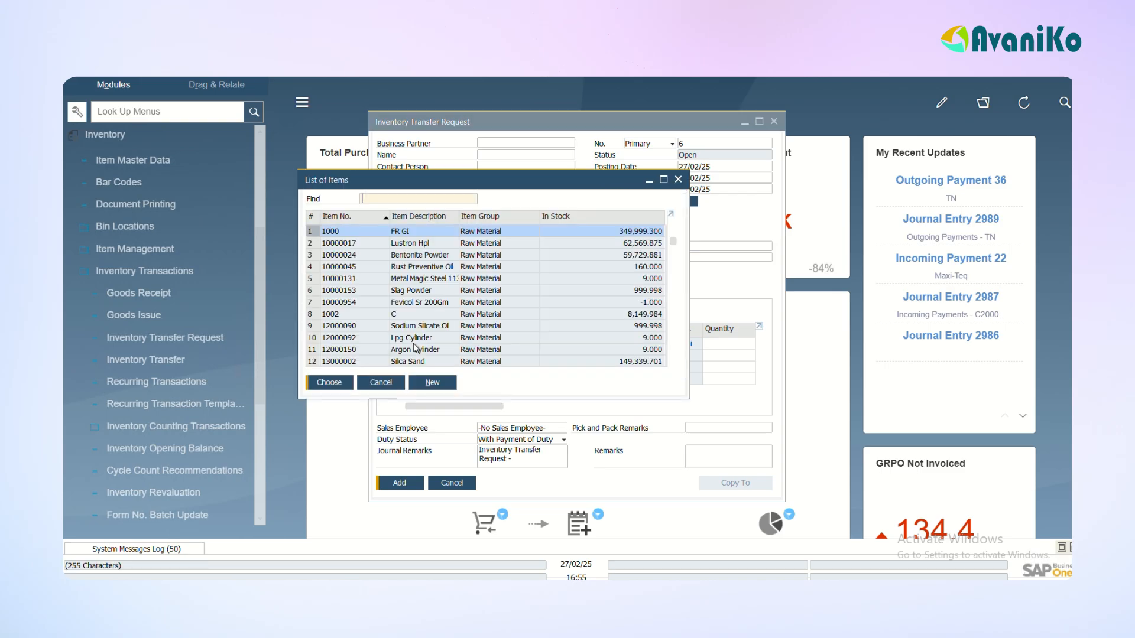
pyautogui.doubleClick(396, 232)
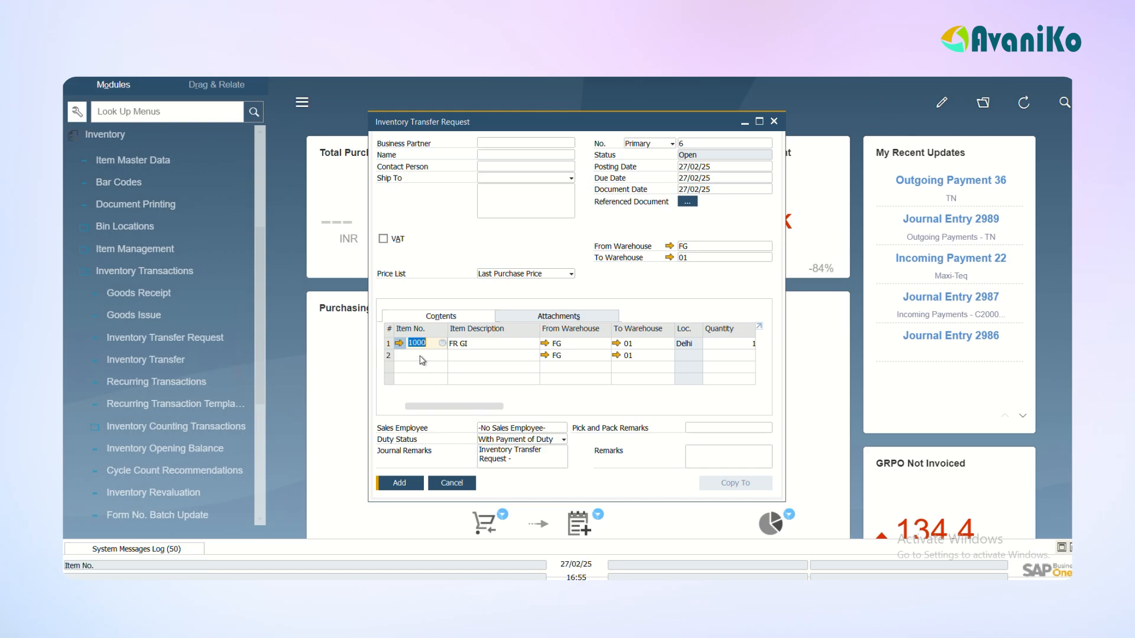
# Check the stock of item 1000 per warehouse in its item master inventory data, and return to the request.
pyautogui.moveTo(467, 406); pyautogui.dragTo(427, 406)
pyautogui.click(399, 344)
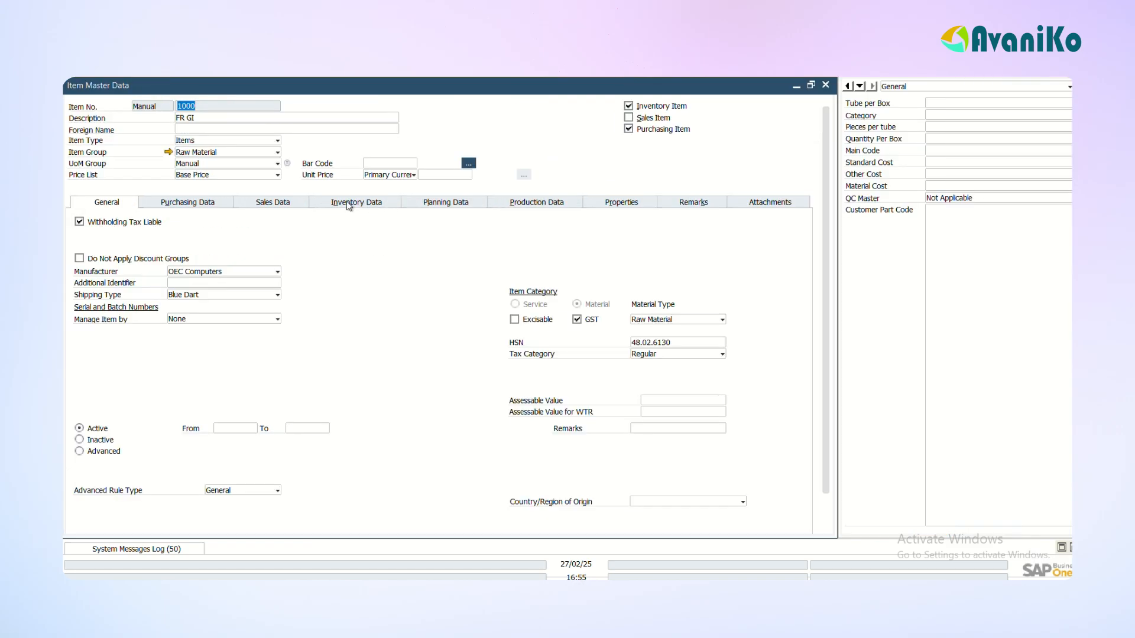
pyautogui.click(334, 203)
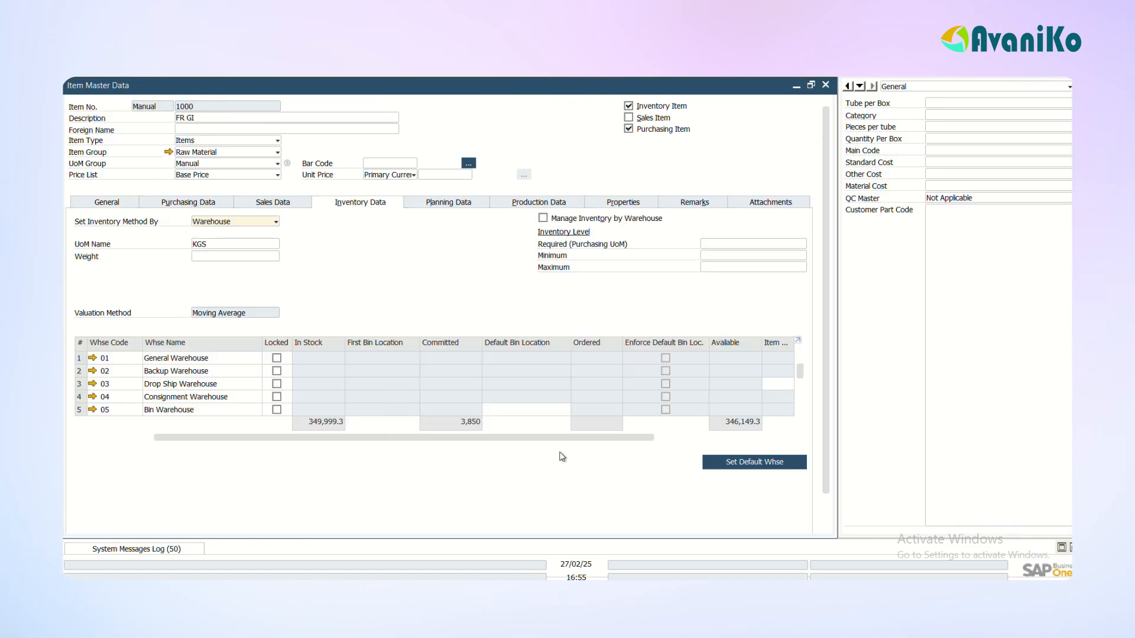
pyautogui.moveTo(800, 370); pyautogui.dragTo(801, 397)
pyautogui.press('Escape')
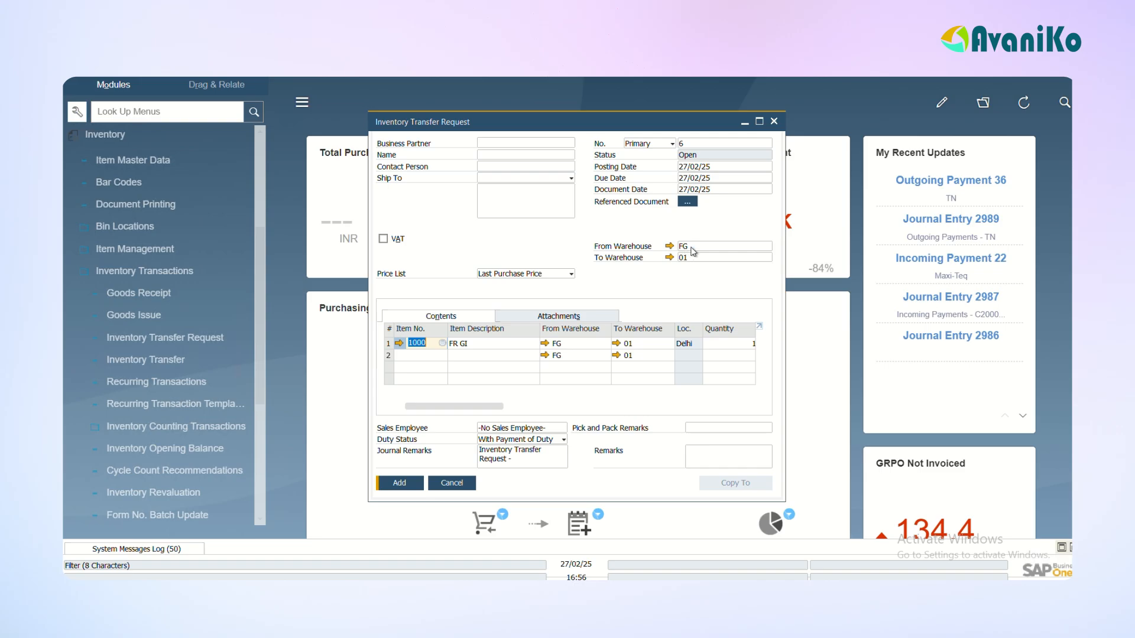
# Delete the item 1000 row from the request and set the source warehouse to STR.
pyautogui.rightClick(387, 349)
pyautogui.click(434, 407)
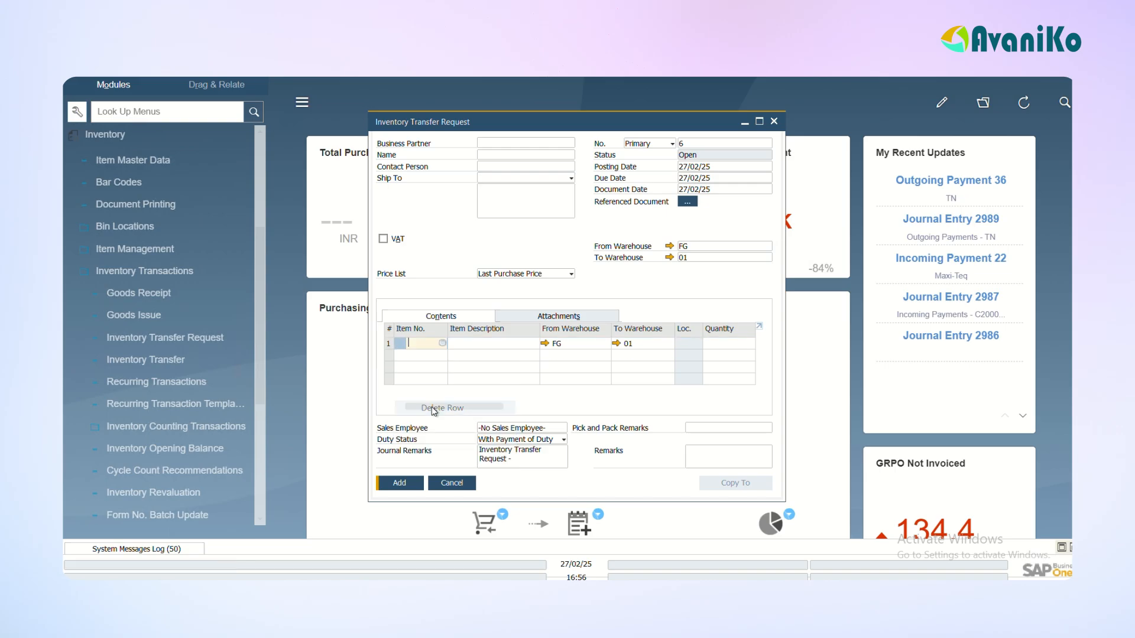
pyautogui.click(698, 247)
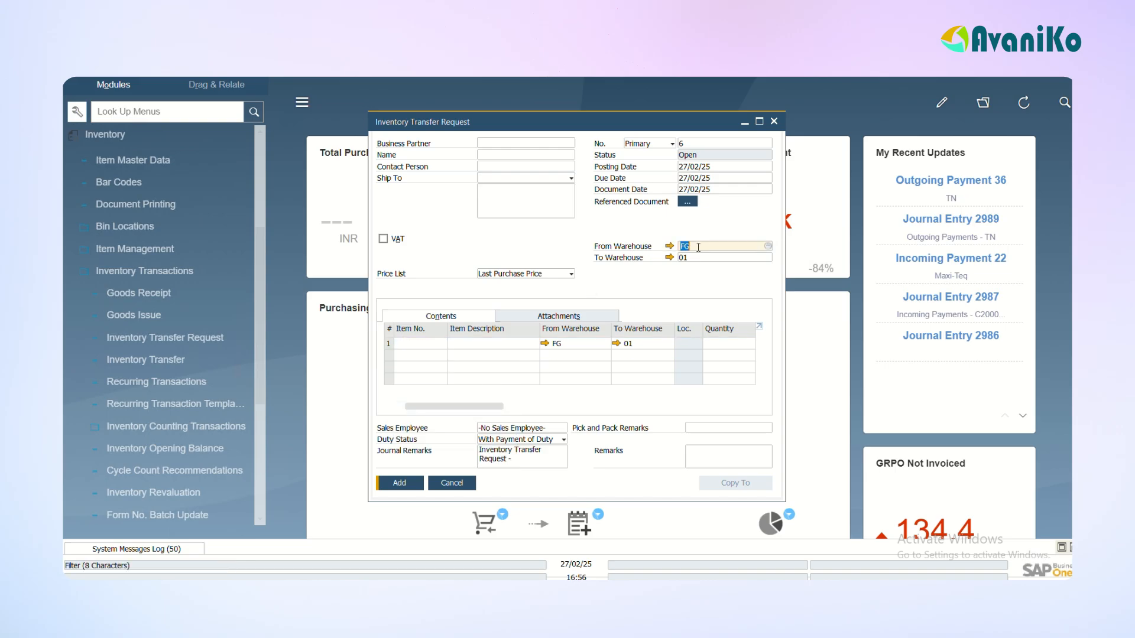
pyautogui.write('STR')
pyautogui.press('Tab')
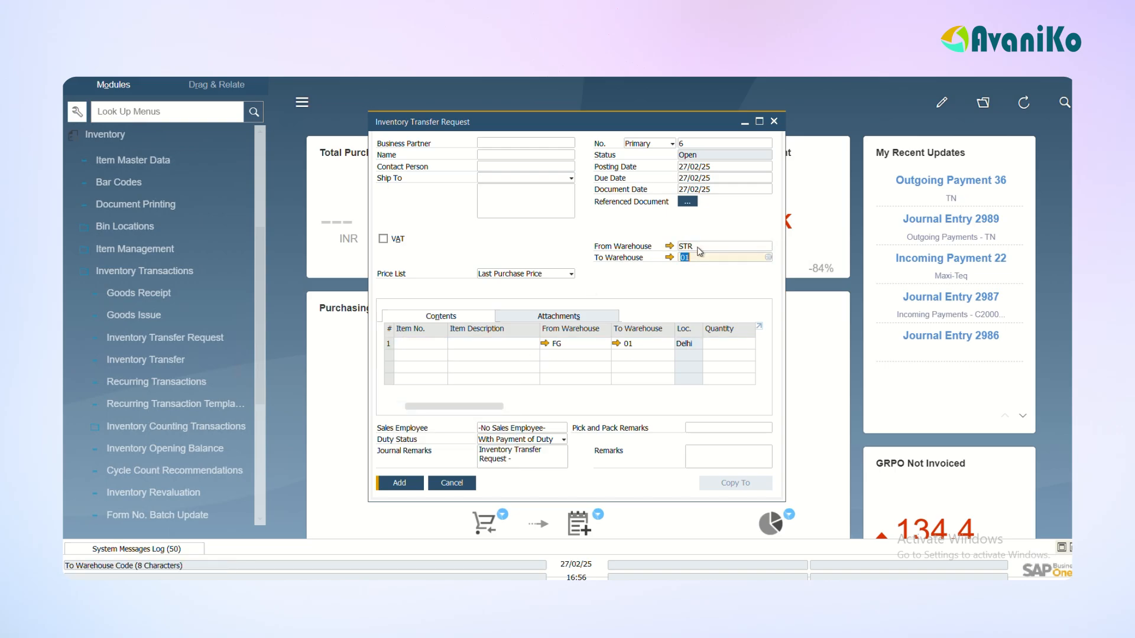
# Add item 1000 (FR GI) to the first row of the transfer request with a quantity of 20.
pyautogui.click(421, 345)
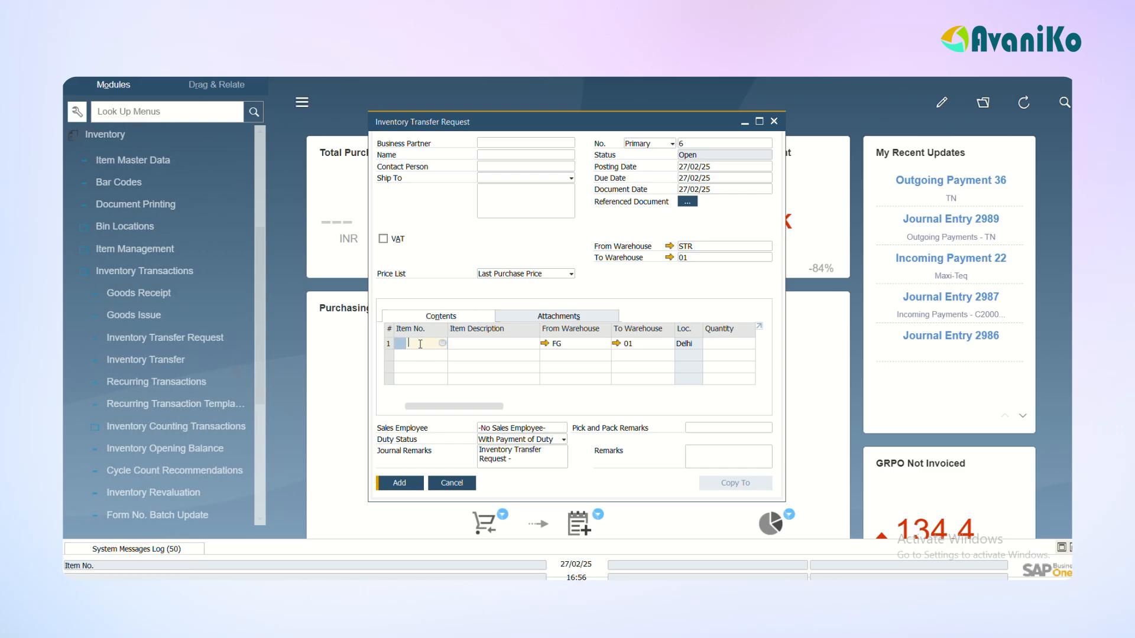
pyautogui.press('Tab')
pyautogui.press('Return')
pyautogui.click(719, 346)
pyautogui.write('20')
pyautogui.press('Tab')
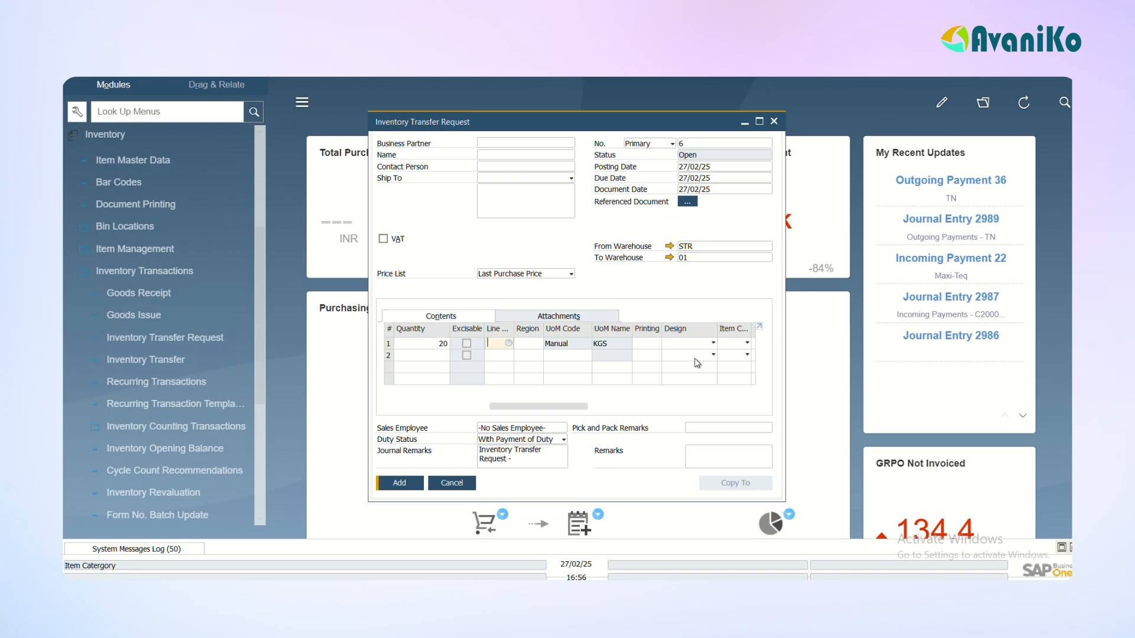
pyautogui.moveTo(522, 410); pyautogui.dragTo(438, 408)
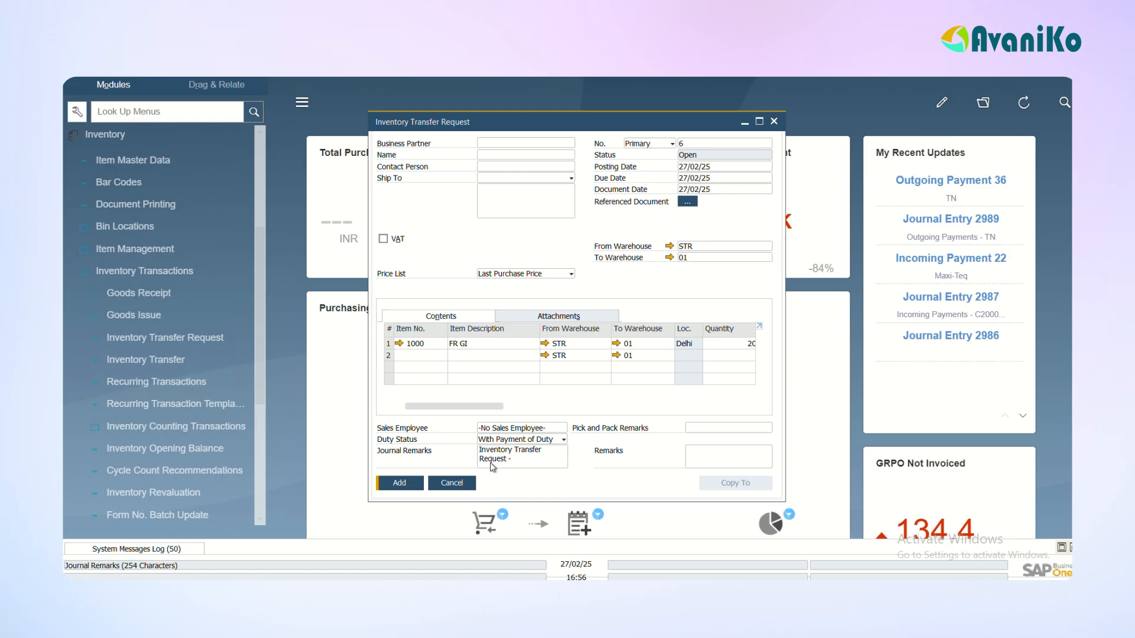
# Add the inventory transfer request without remarks, and reopen the saved document.
pyautogui.click(722, 456)
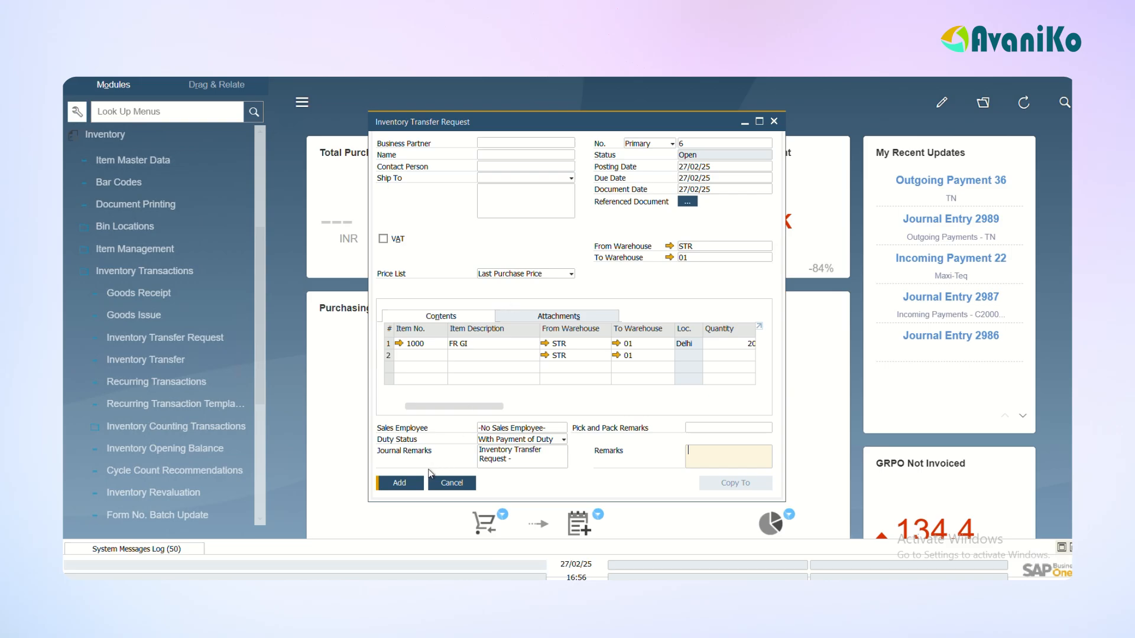
pyautogui.click(399, 482)
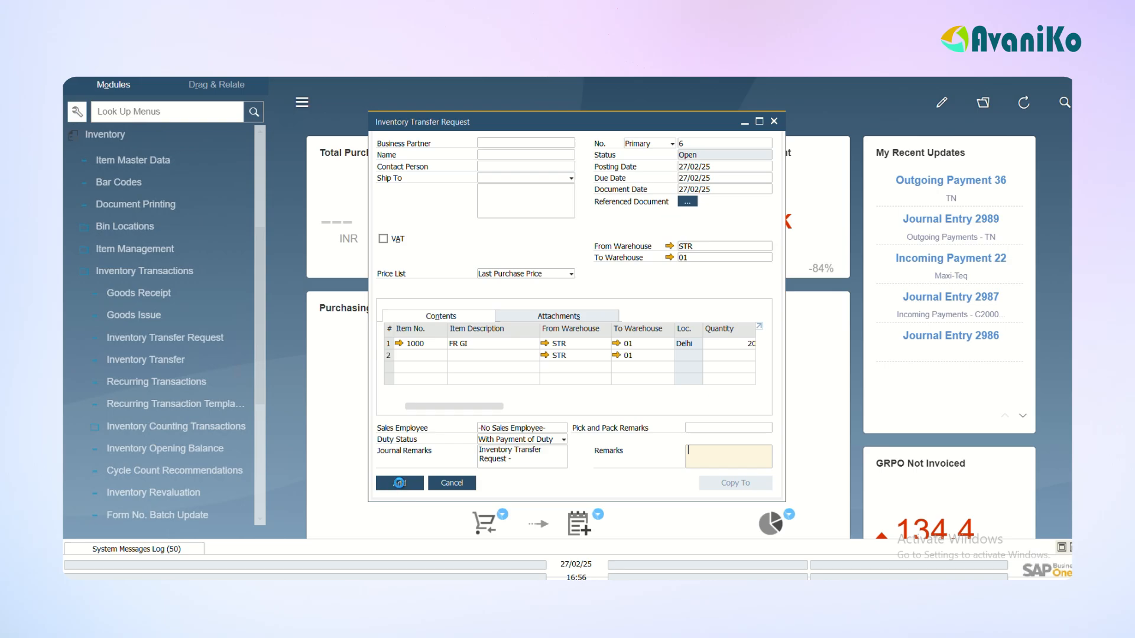
pyautogui.hotkey('ctrl', 'Left')
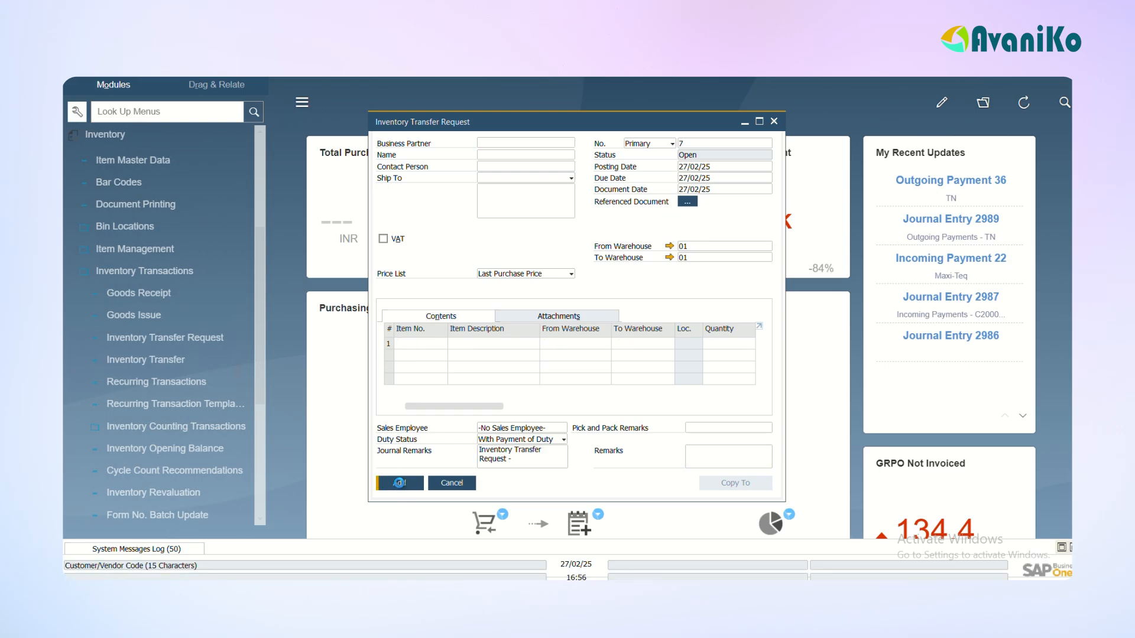
# Examine the ordered, committed and available quantities of item 1000 per warehouse in its item master inventory data.
pyautogui.click(399, 344)
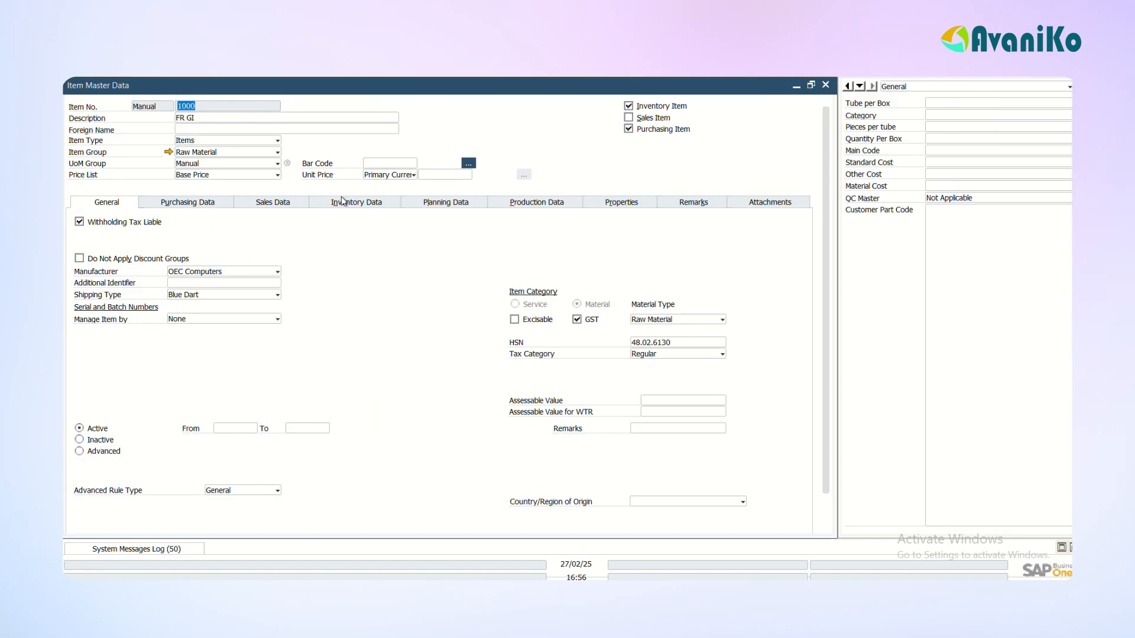
pyautogui.click(341, 201)
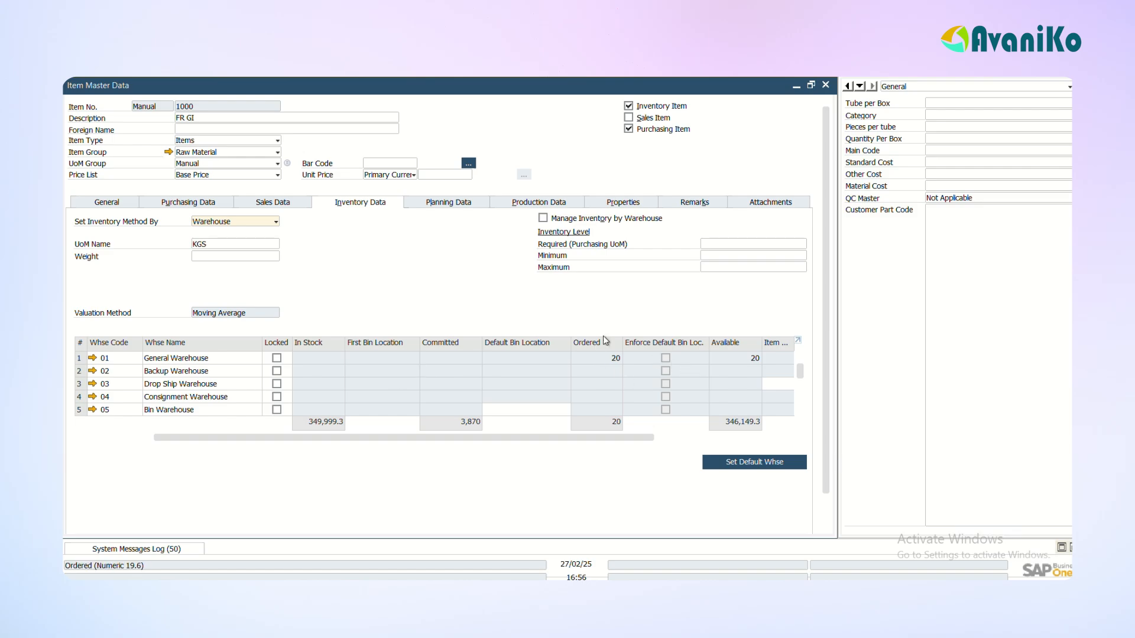
pyautogui.moveTo(801, 371); pyautogui.dragTo(801, 397)
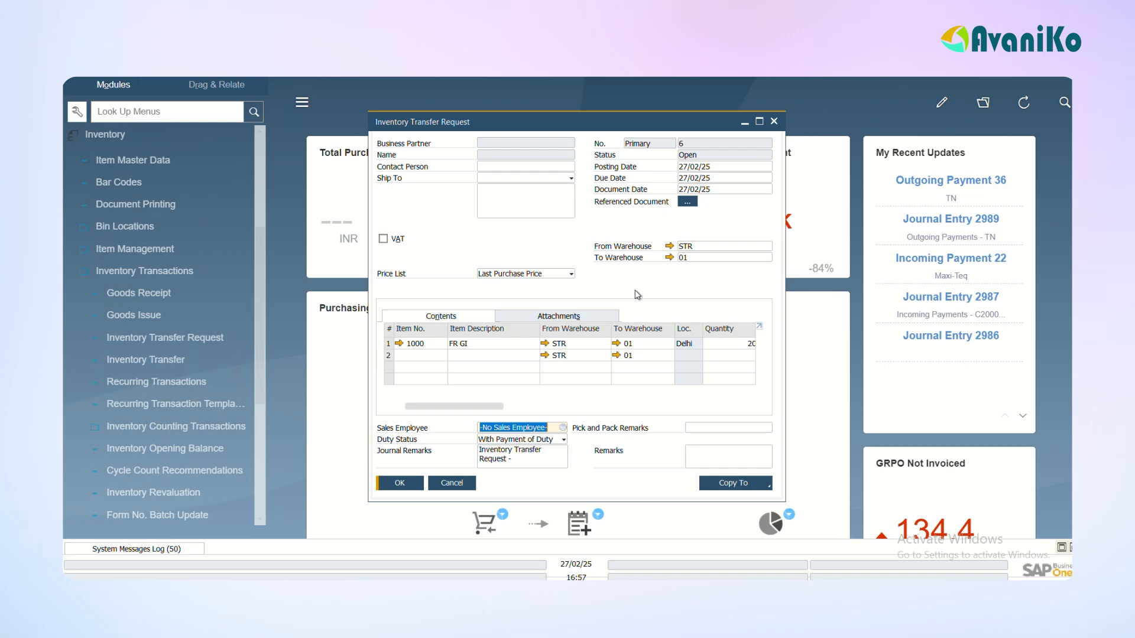
# Copy the saved request to an Inventory Transfer and open the journal entry preview for it.
pyautogui.click(731, 485)
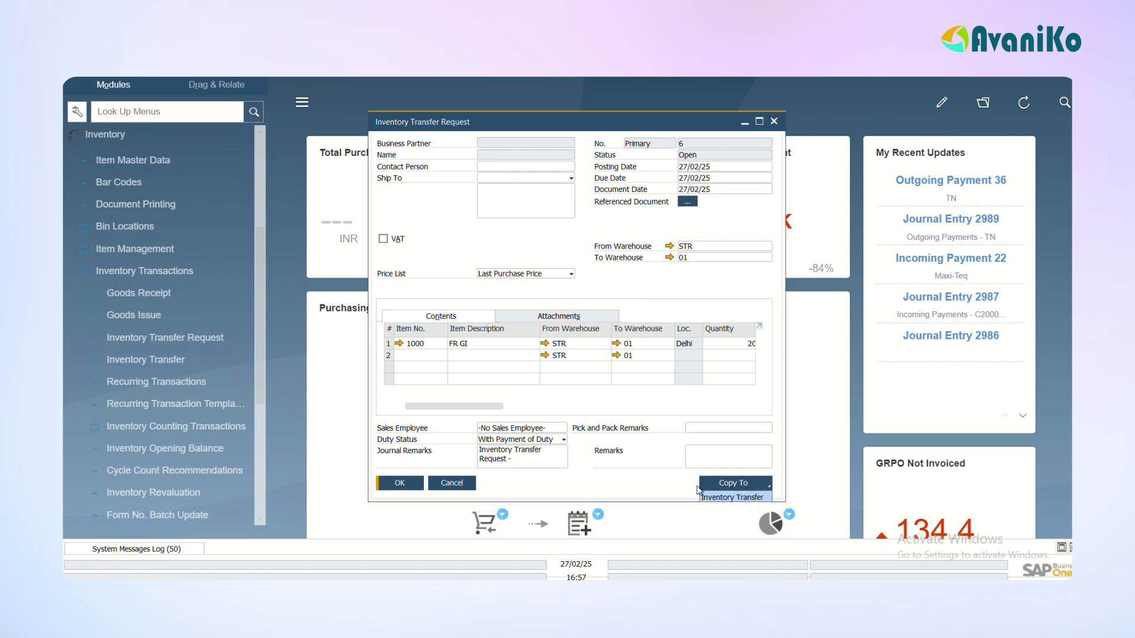
pyautogui.click(725, 500)
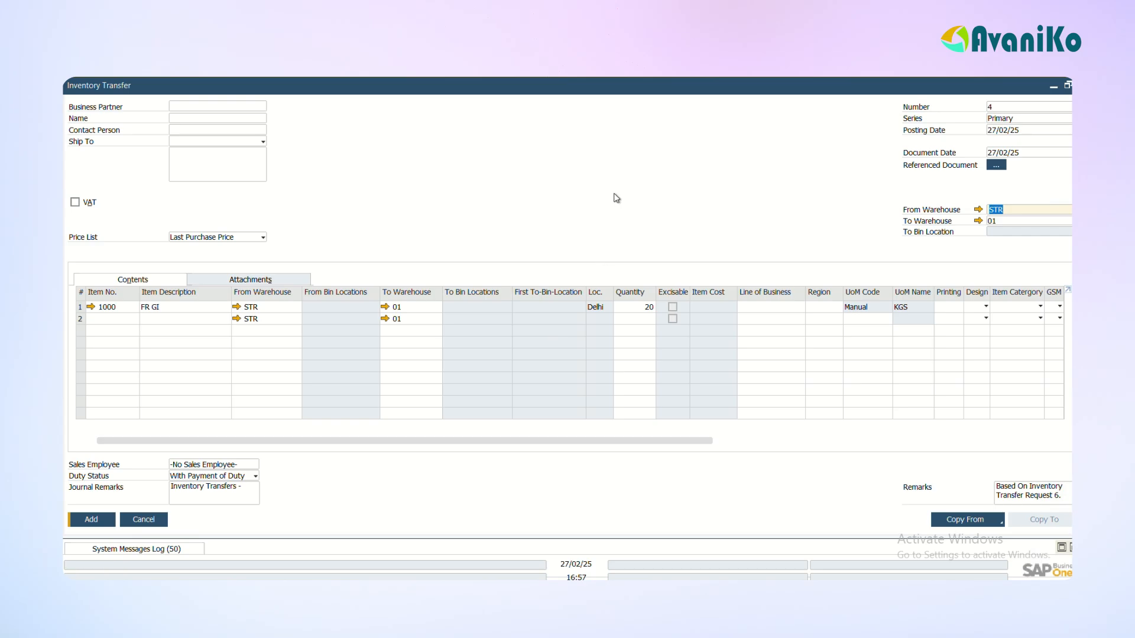
pyautogui.rightClick(609, 169)
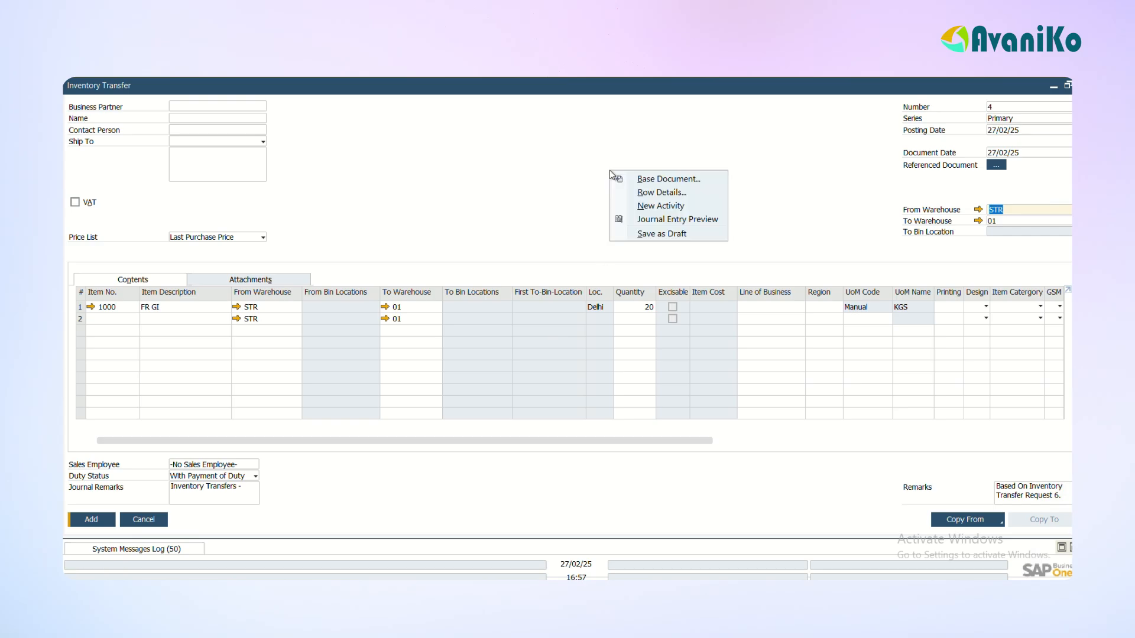
pyautogui.click(654, 220)
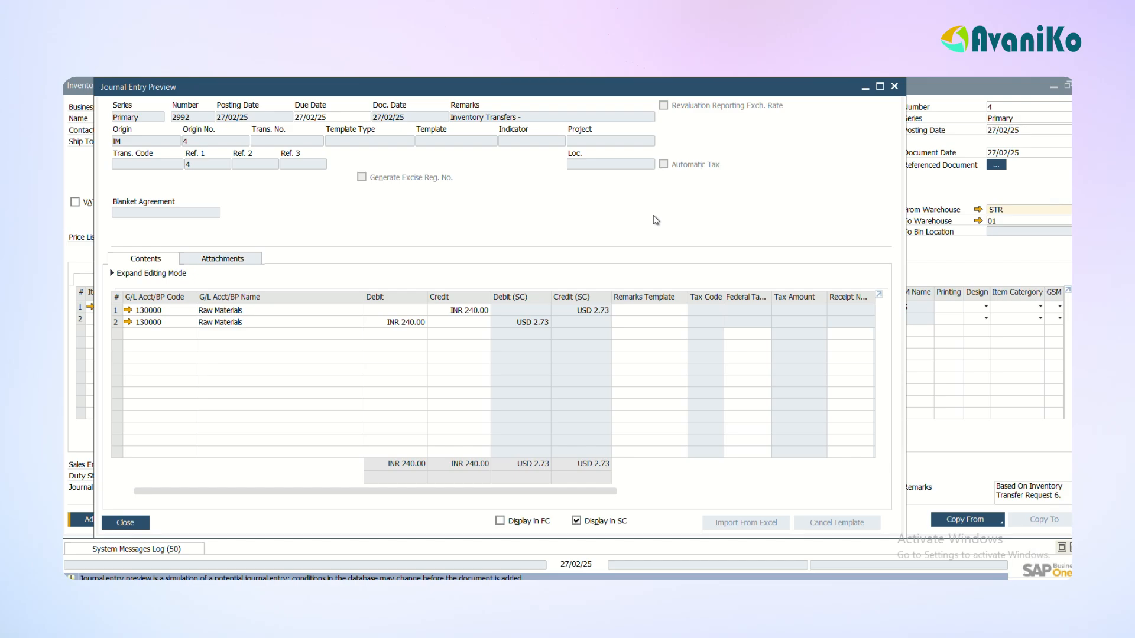
# Close the journal entry preview and add the inventory transfer from warehouse STR to 01.
pyautogui.press('Escape')
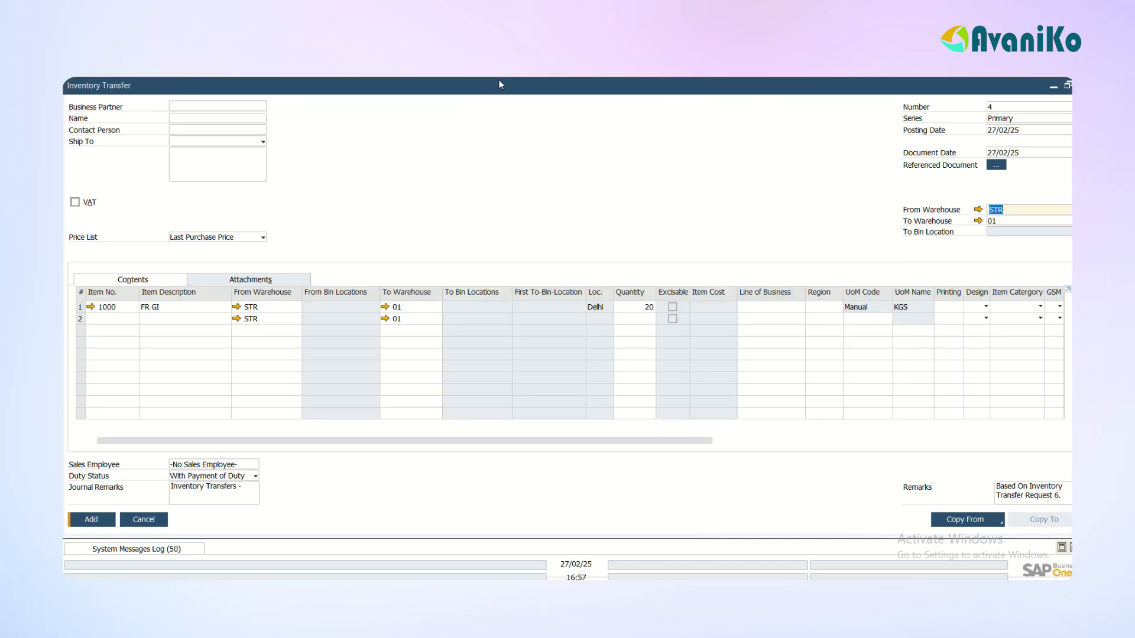
pyautogui.click(76, 523)
pyautogui.press('Return')
# Examine the stock of item 1000 per warehouse in its item master inventory data, and close the open transfer documents.
pyautogui.click(90, 304)
pyautogui.click(90, 306)
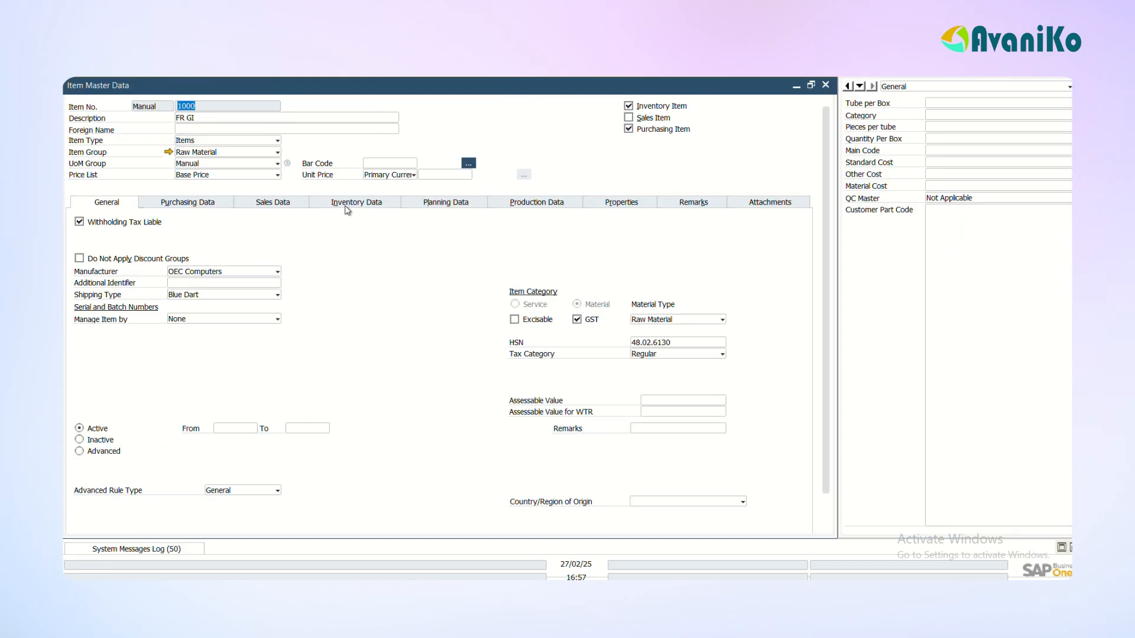
pyautogui.click(346, 207)
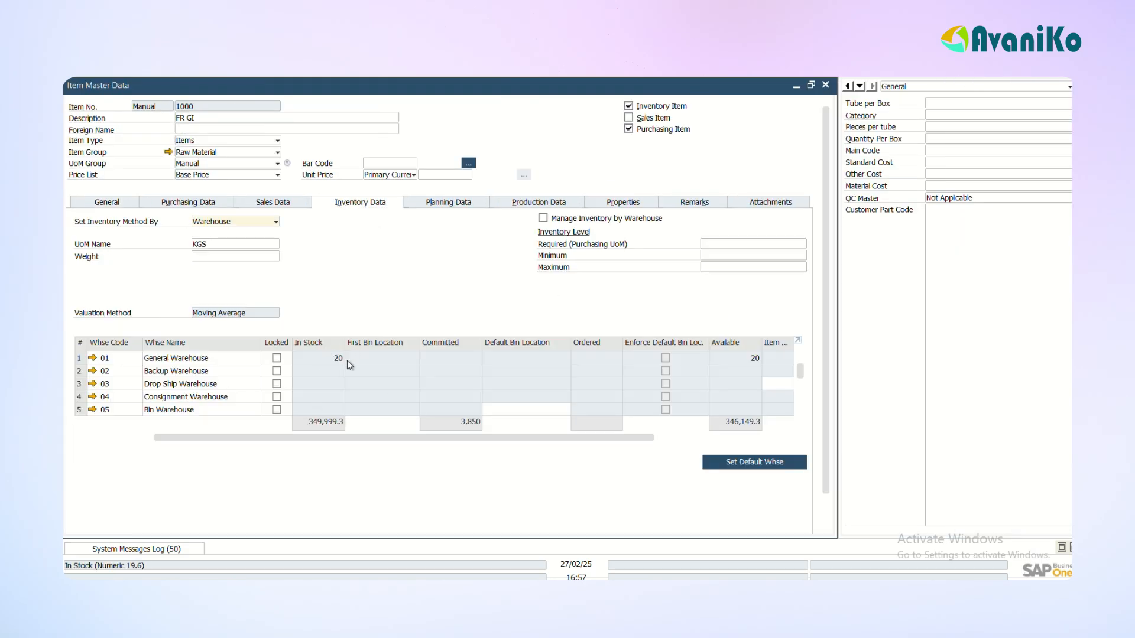
pyautogui.press('Escape')
pyautogui.press('Escape')
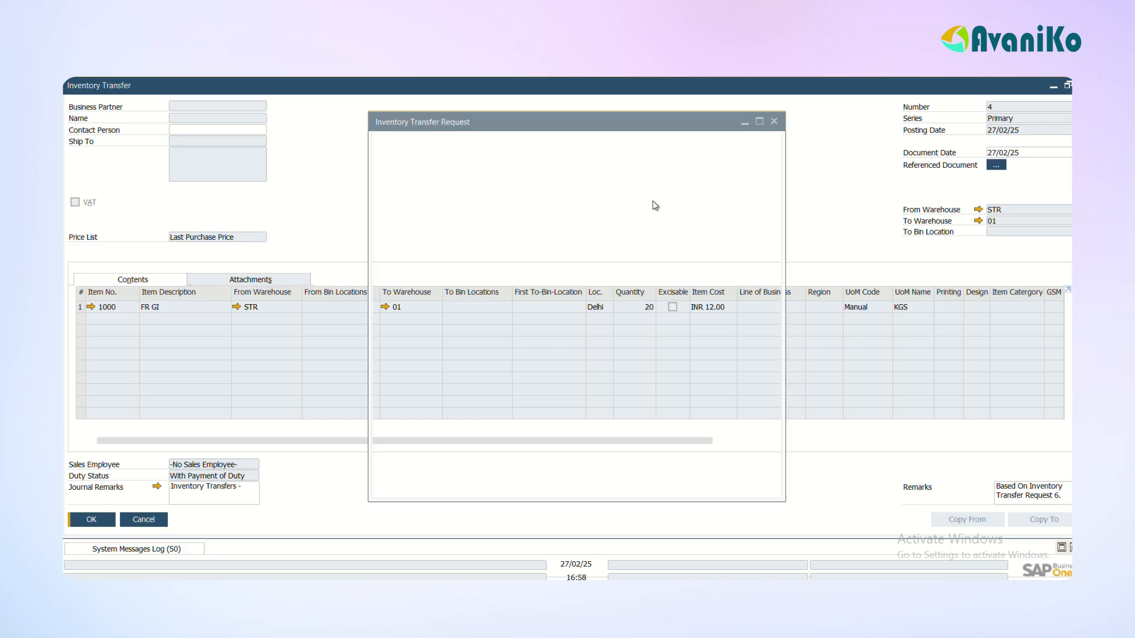
pyautogui.click(773, 121)
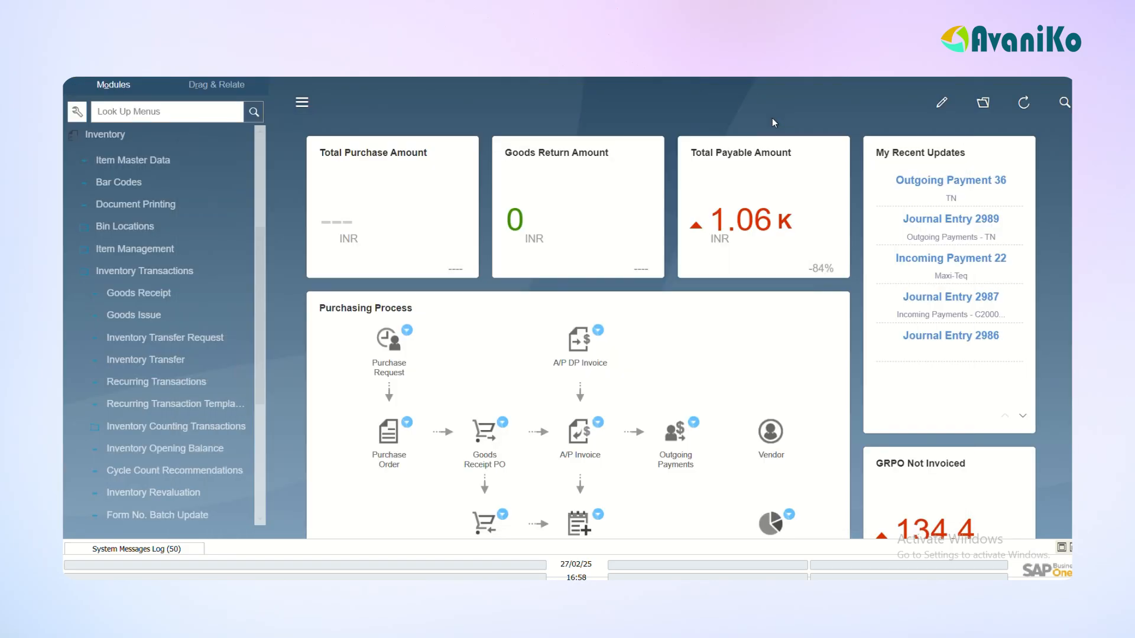
# Switch to the Topics for Videos workbook to check the topic list, and return to the SAP Business One remote session.
pyautogui.hotkey('alt', 'Tab')
pyautogui.hotkey('alt', 'Tab')
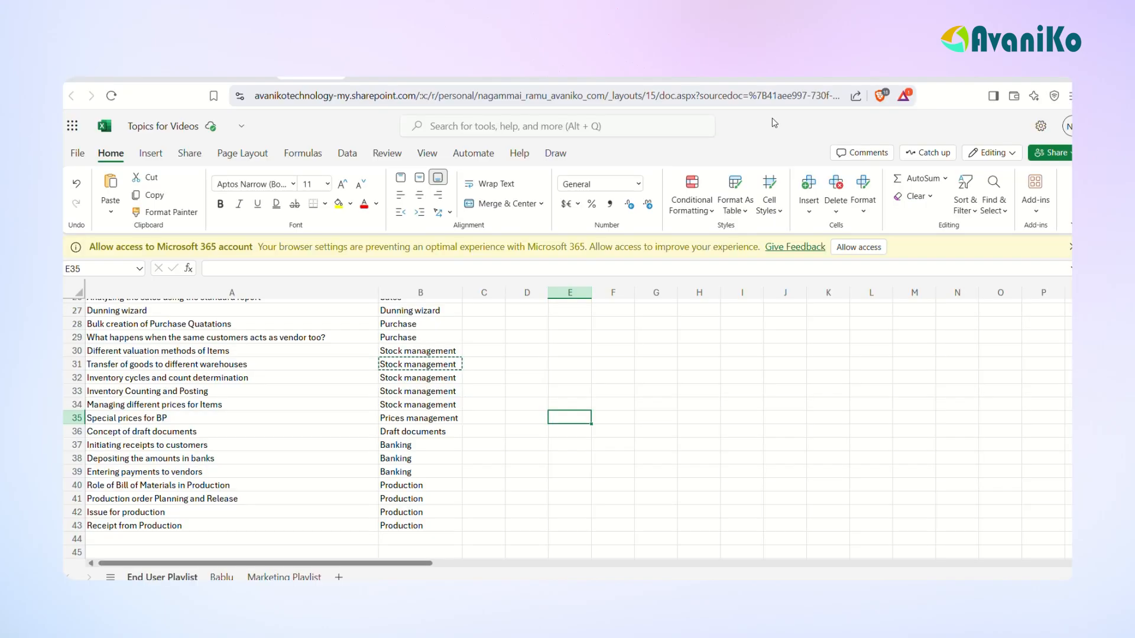
pyautogui.hotkey('alt', 'Tab')
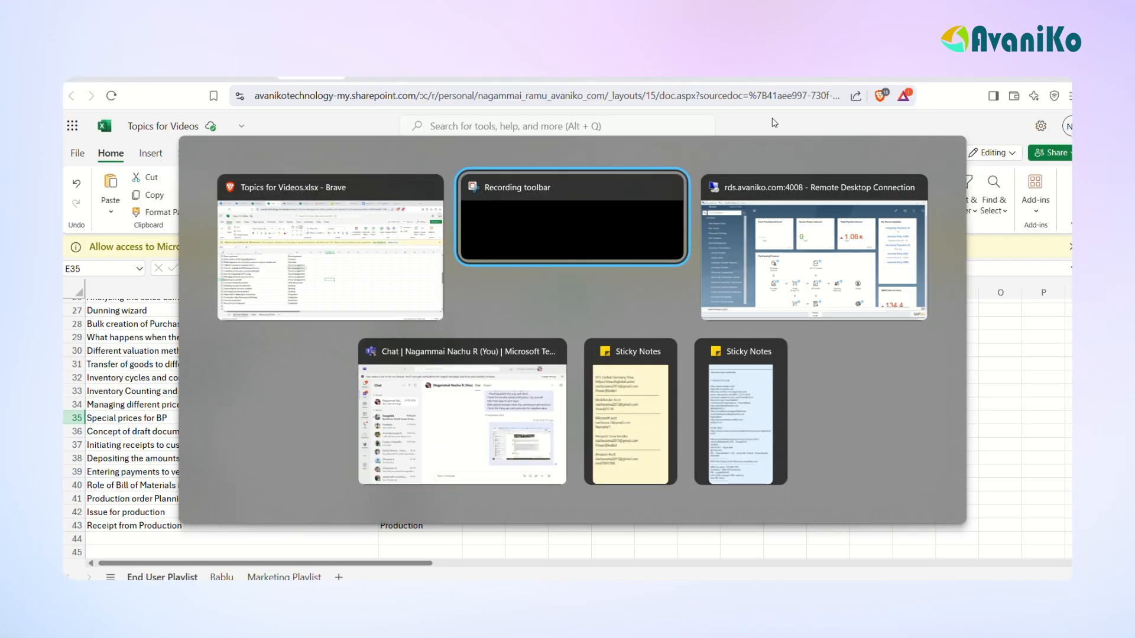
pyautogui.hotkey('alt', 'Tab')
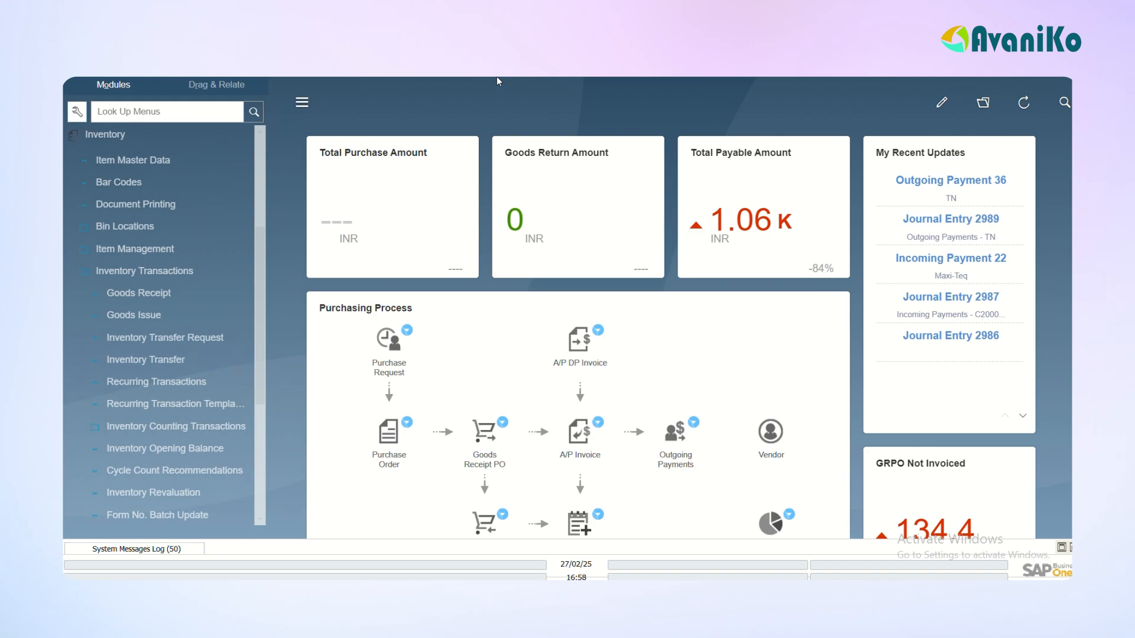
# Look up the CYCLE functions and examine the existing monthly cycle CC1 in the Inventory Cycles setup.
pyautogui.click(143, 106)
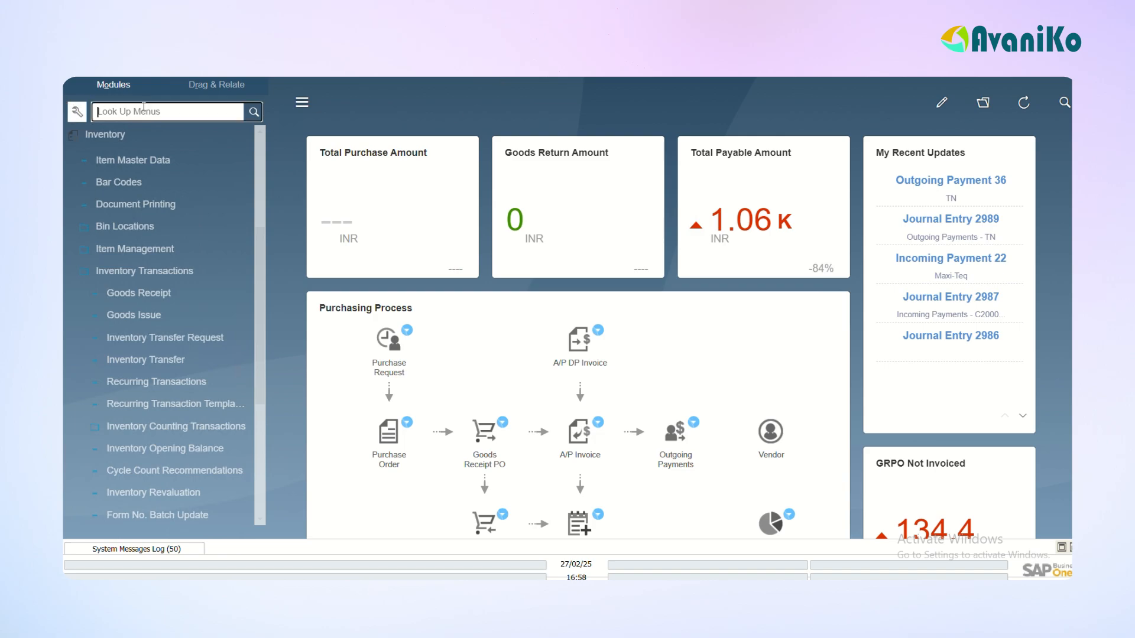
pyautogui.write('CYCLE')
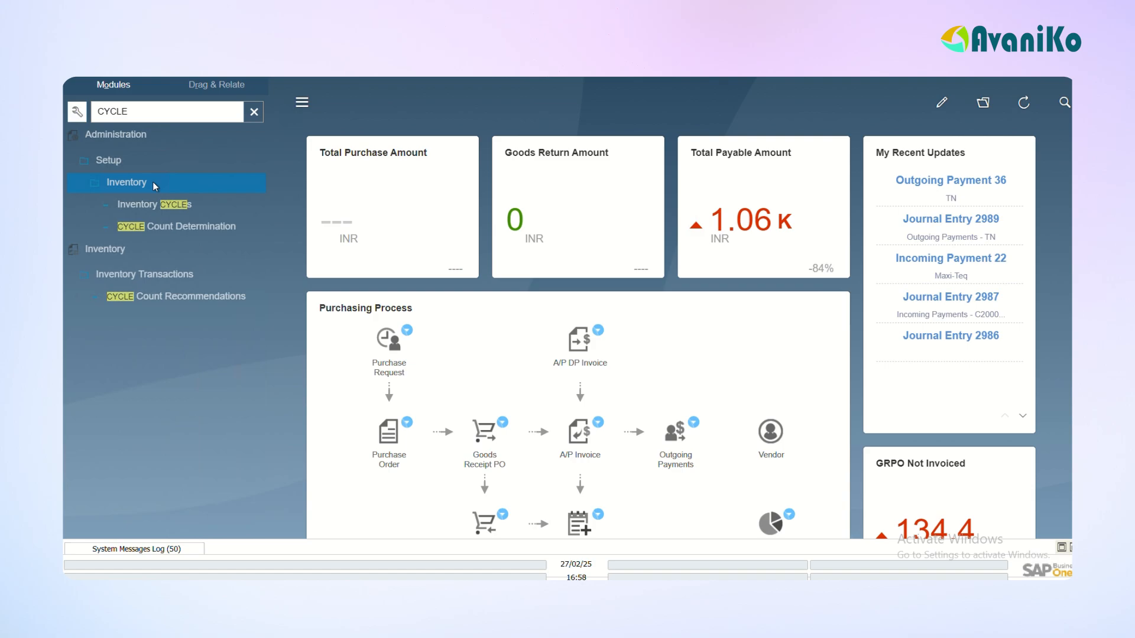
pyautogui.click(181, 207)
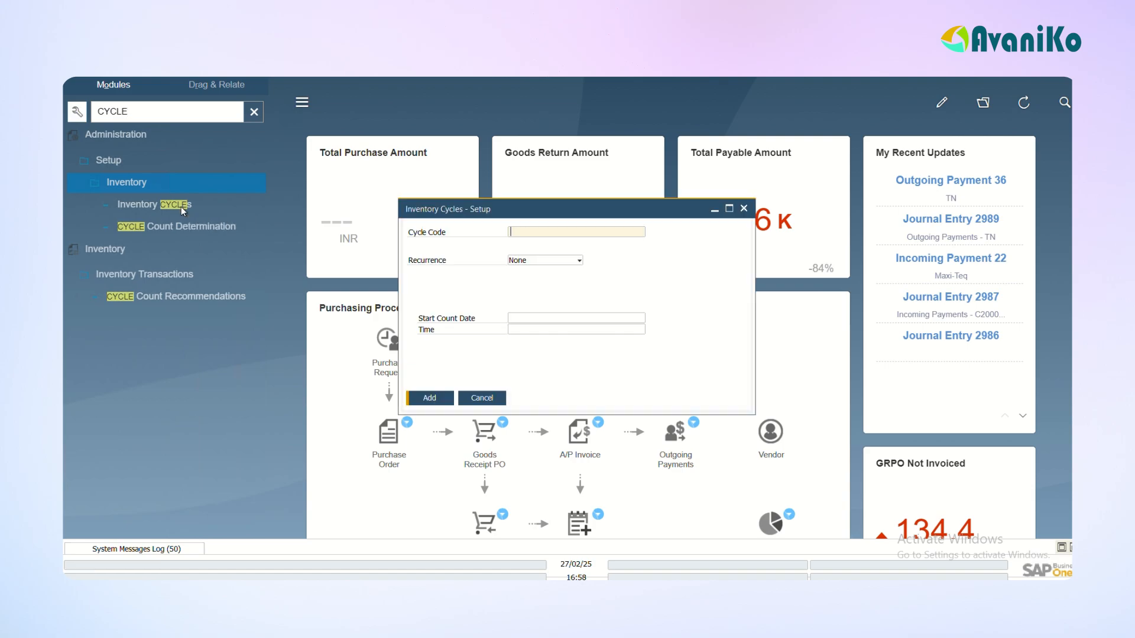
pyautogui.hotkey('ctrl', 'Left')
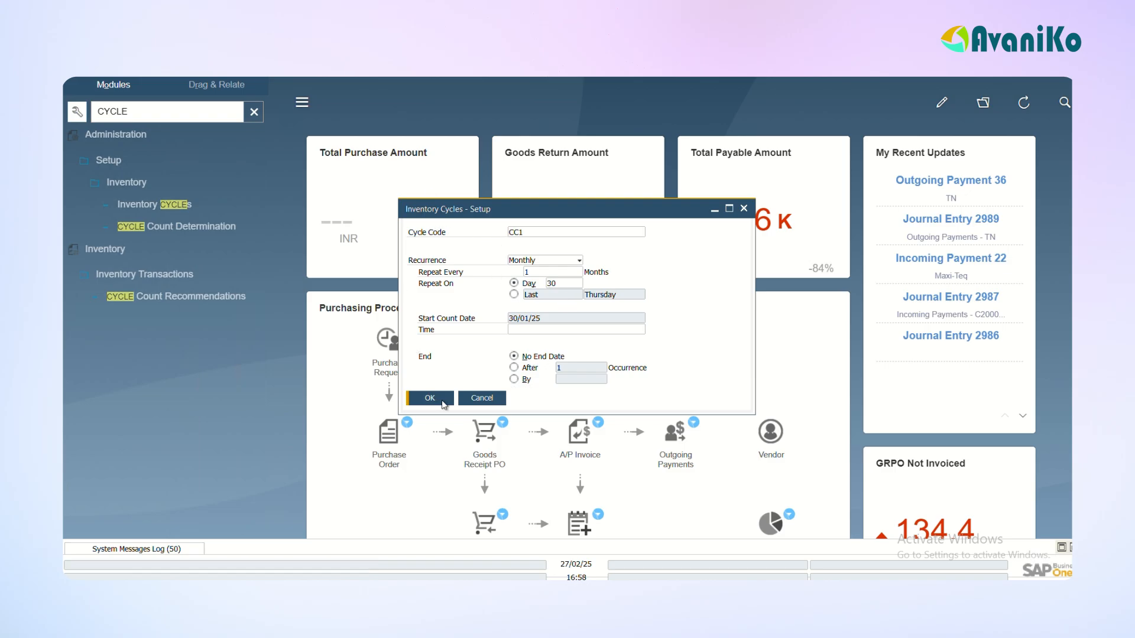
pyautogui.click(473, 398)
# Open the Cycle Count Determination setup and display the item group details of warehouse 01.
pyautogui.click(223, 225)
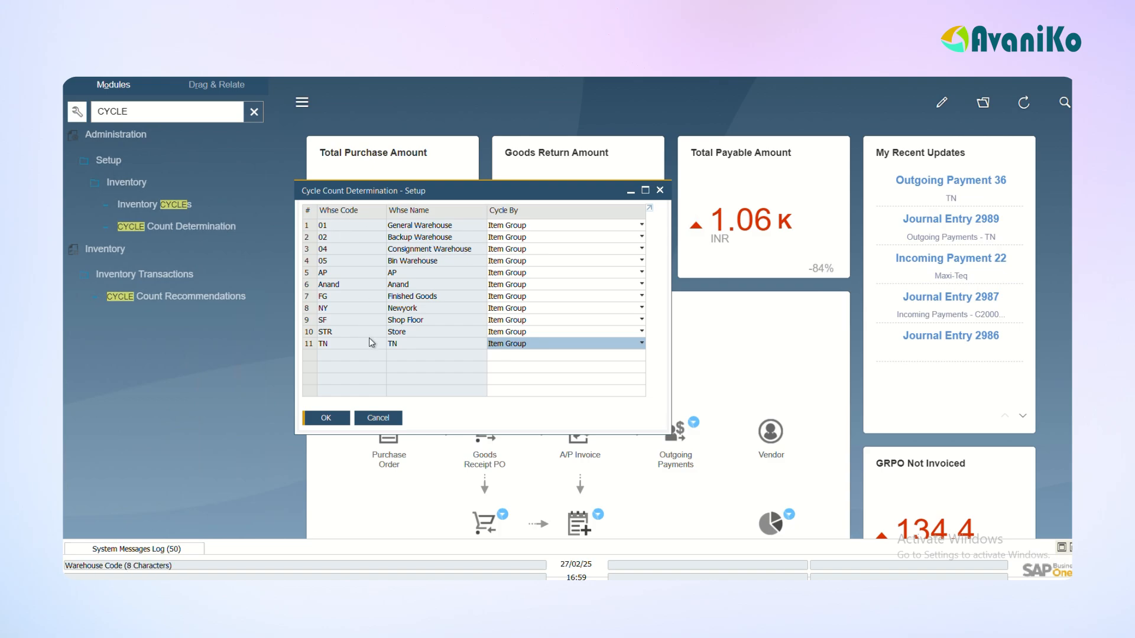
pyautogui.click(543, 224)
pyautogui.click(544, 225)
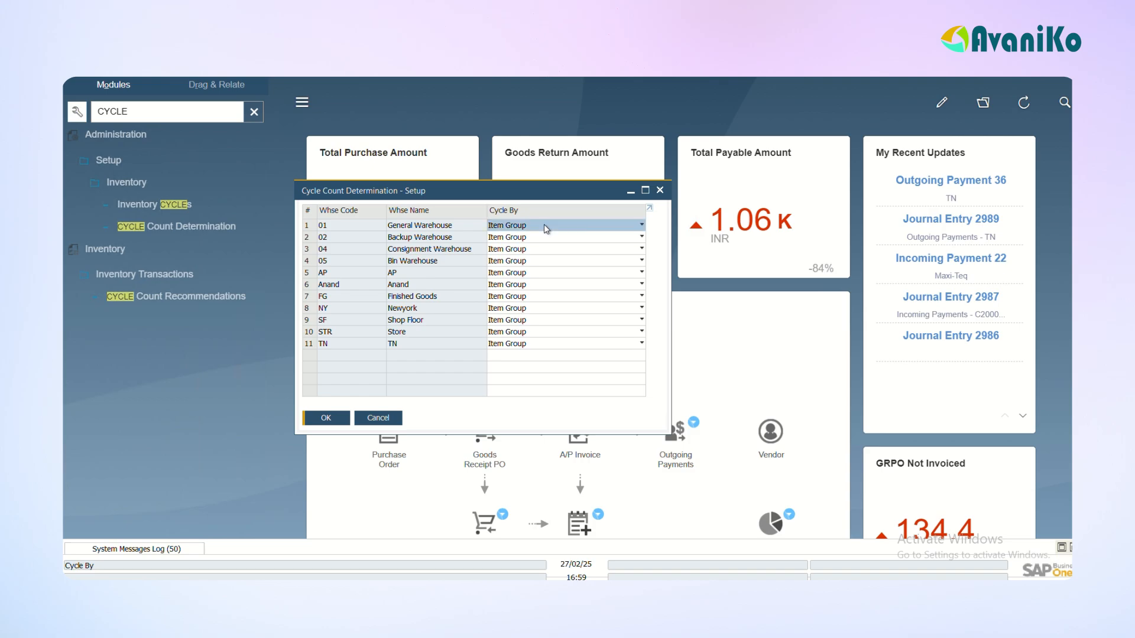
pyautogui.doubleClick(308, 226)
pyautogui.moveTo(454, 196); pyautogui.dragTo(579, 262)
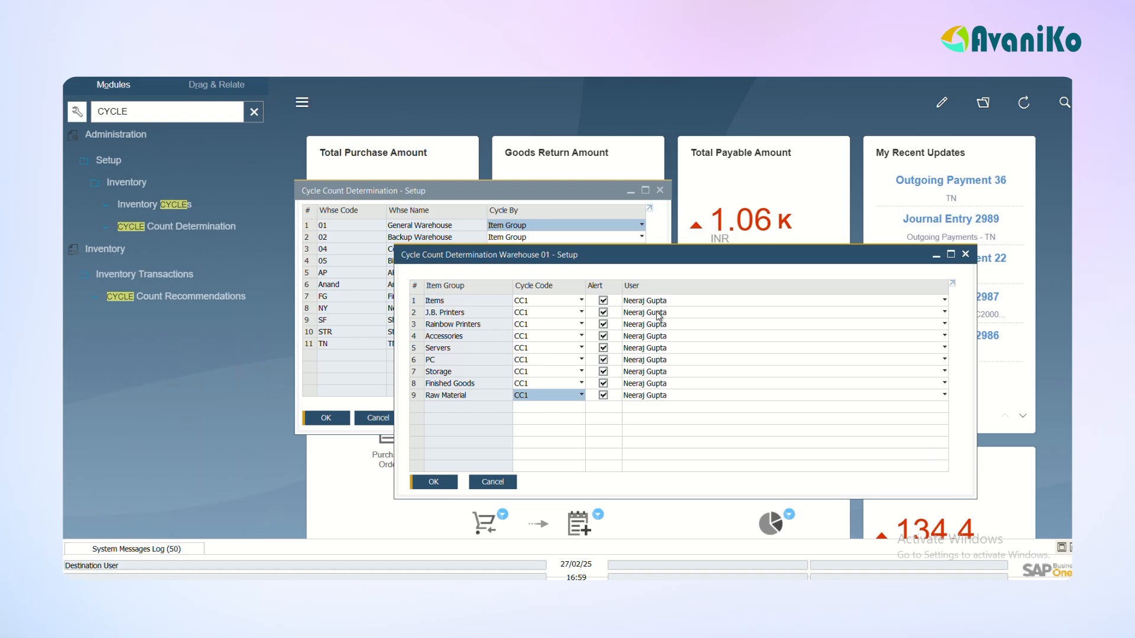
# Toggle the Items group's alert off and back on, keep its assigned user, and update the cycle count determination of warehouse 01.
pyautogui.click(603, 301)
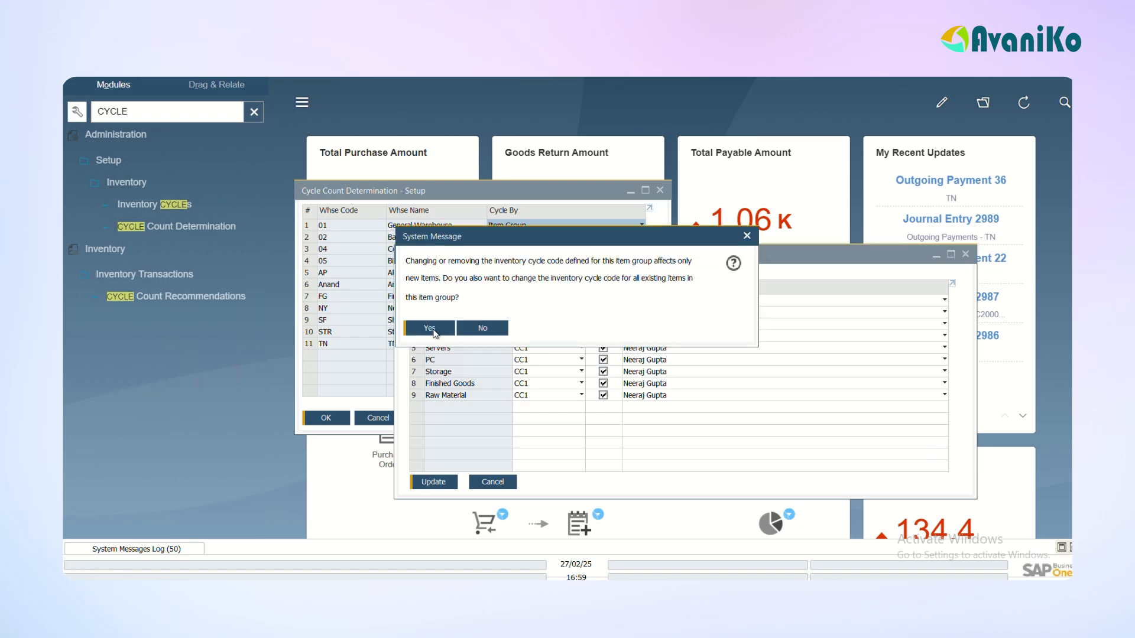
pyautogui.click(437, 328)
pyautogui.click(603, 301)
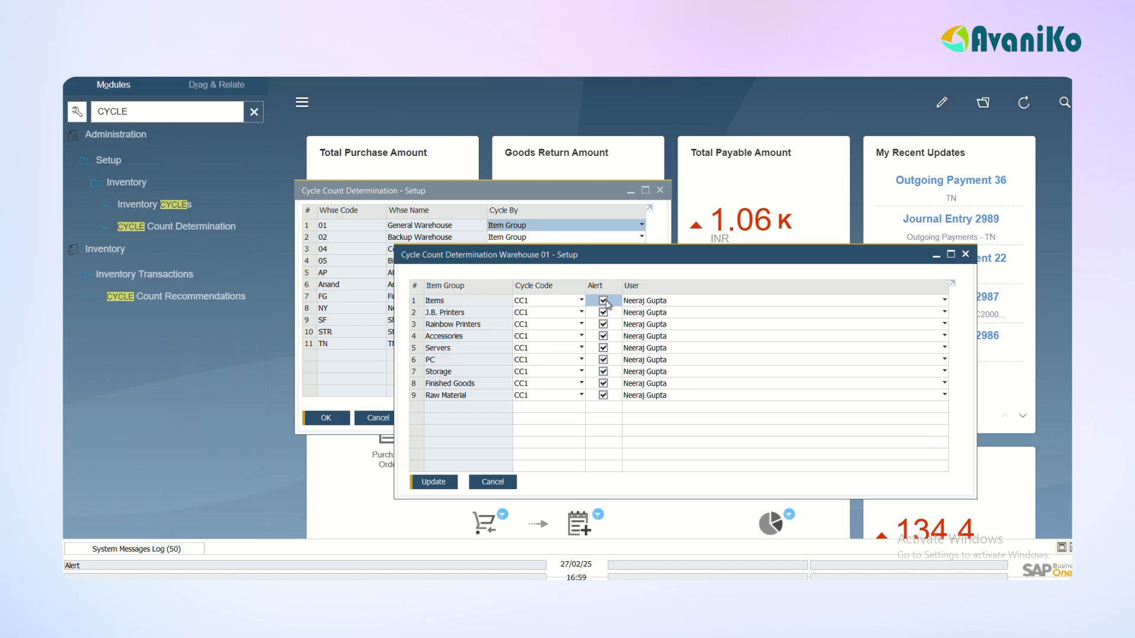
pyautogui.click(689, 299)
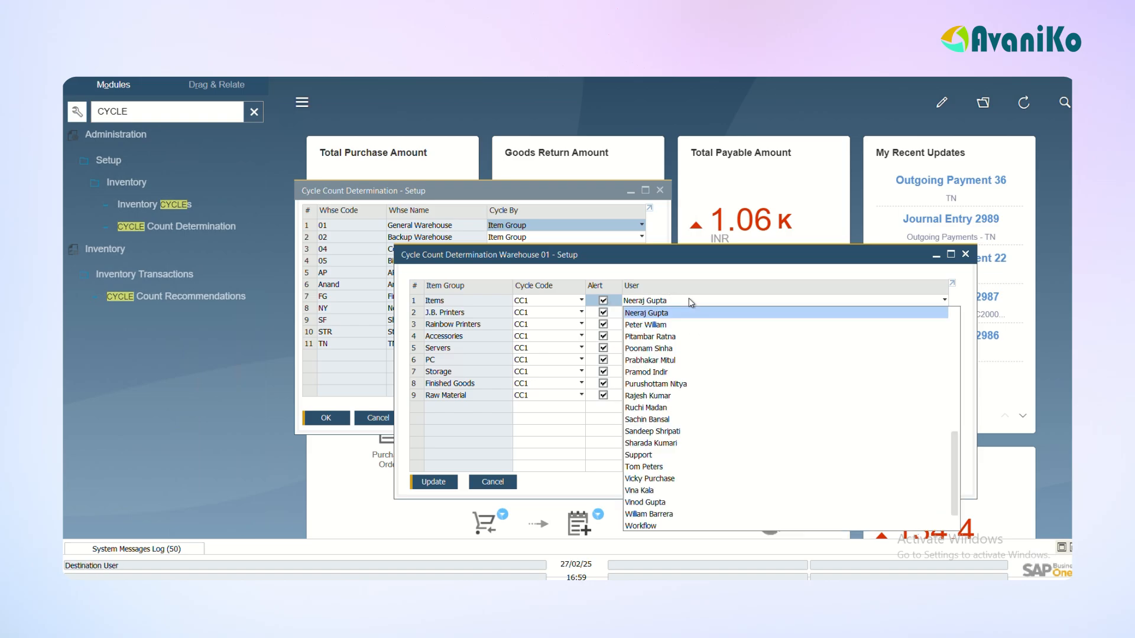
pyautogui.click(689, 299)
pyautogui.click(433, 481)
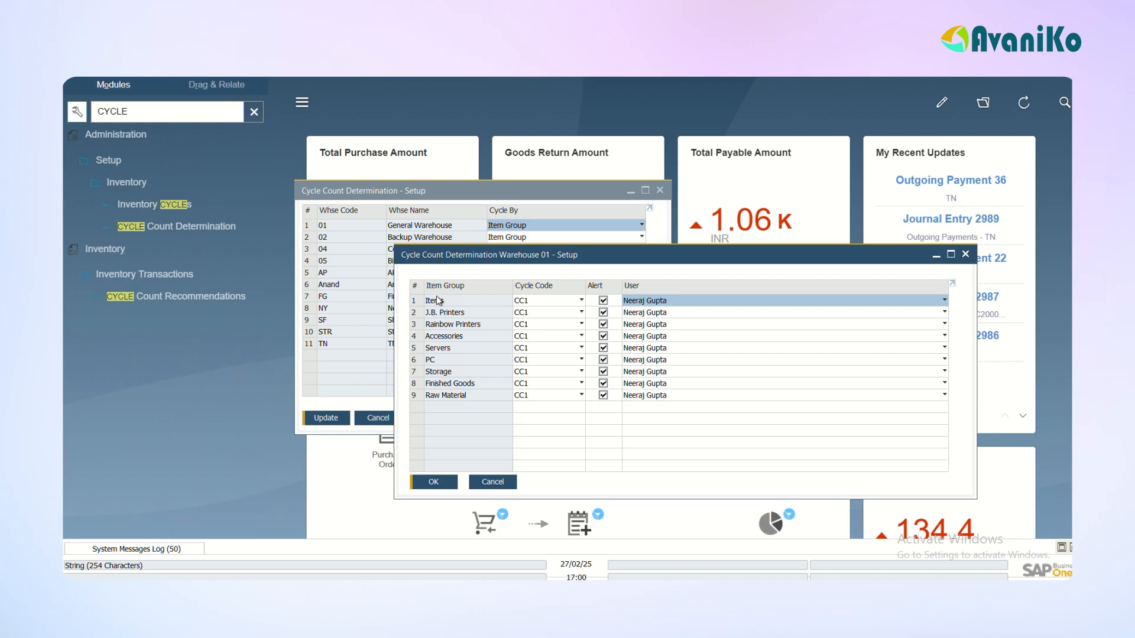
# Run the Cycle Count Recommendations for cycle codes from CC1 to CC1.
pyautogui.click(200, 296)
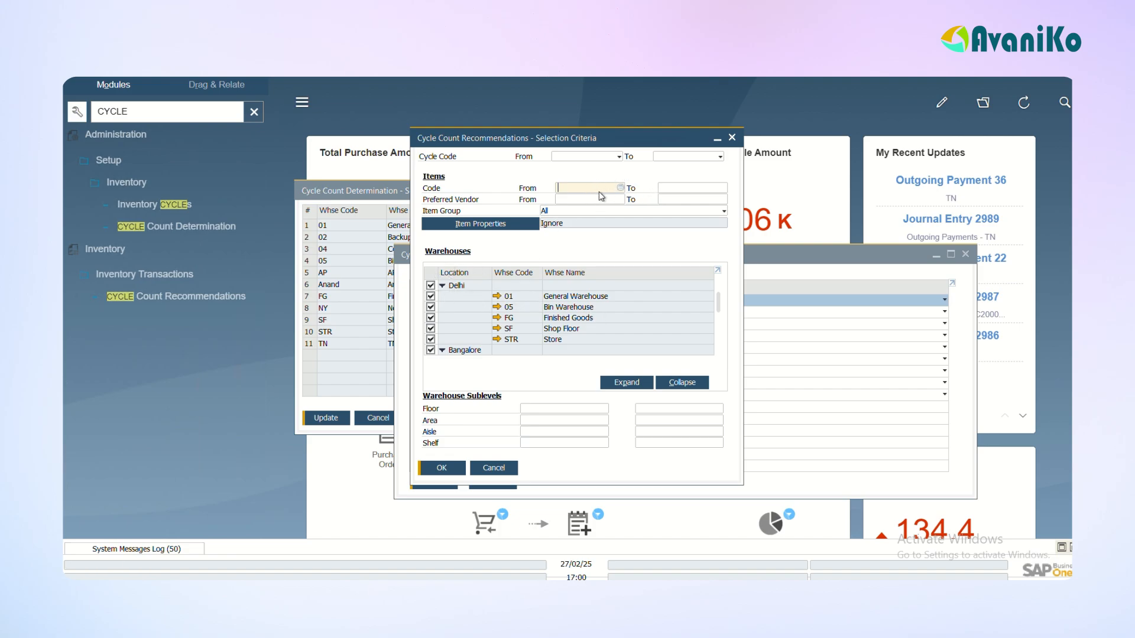
pyautogui.click(575, 157)
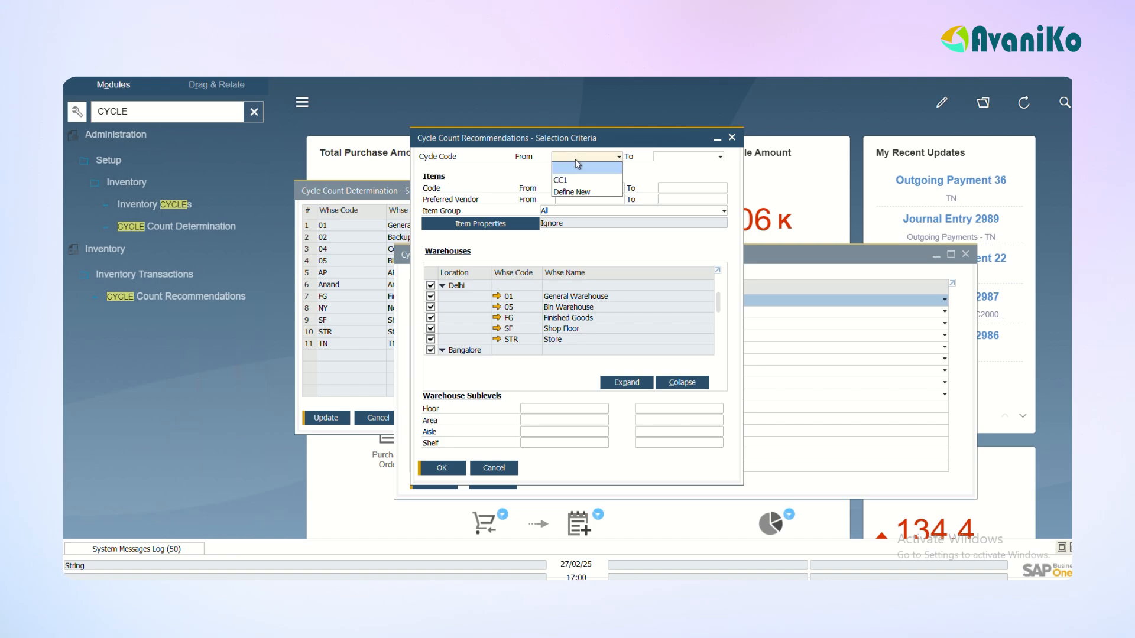
pyautogui.click(579, 180)
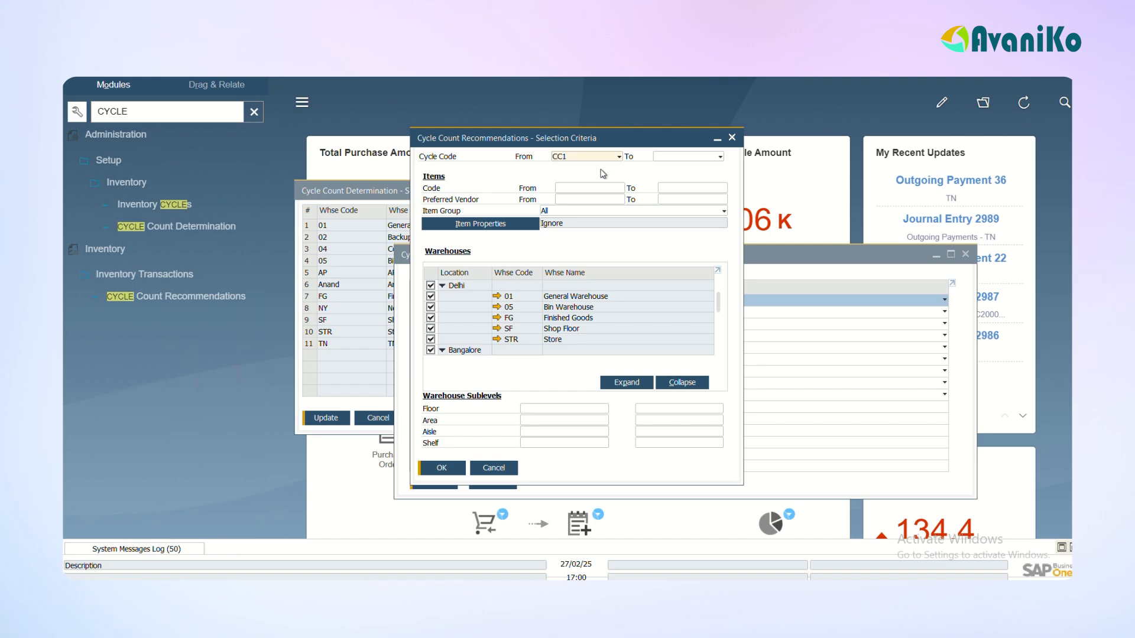
pyautogui.click(692, 159)
pyautogui.click(673, 176)
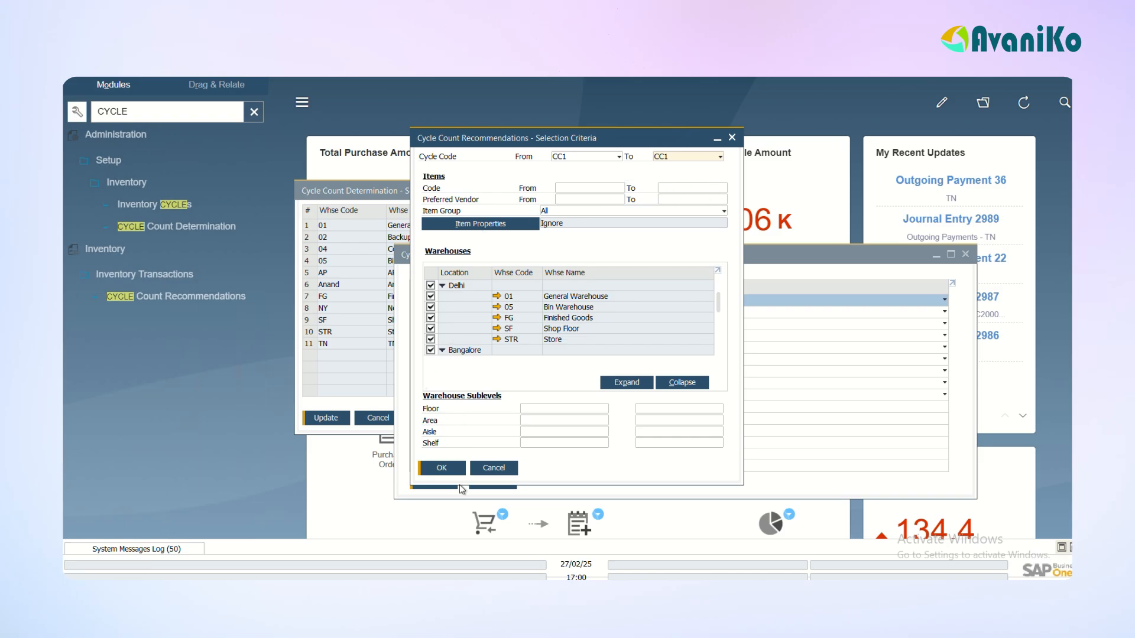
pyautogui.click(441, 468)
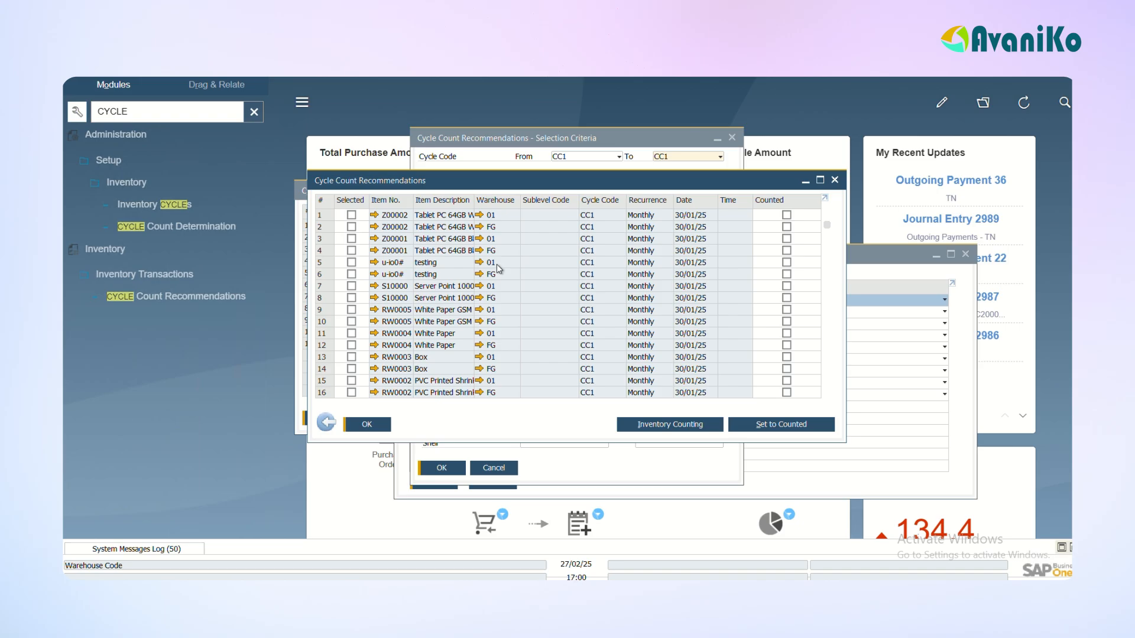
pyautogui.click(351, 217)
pyautogui.click(351, 227)
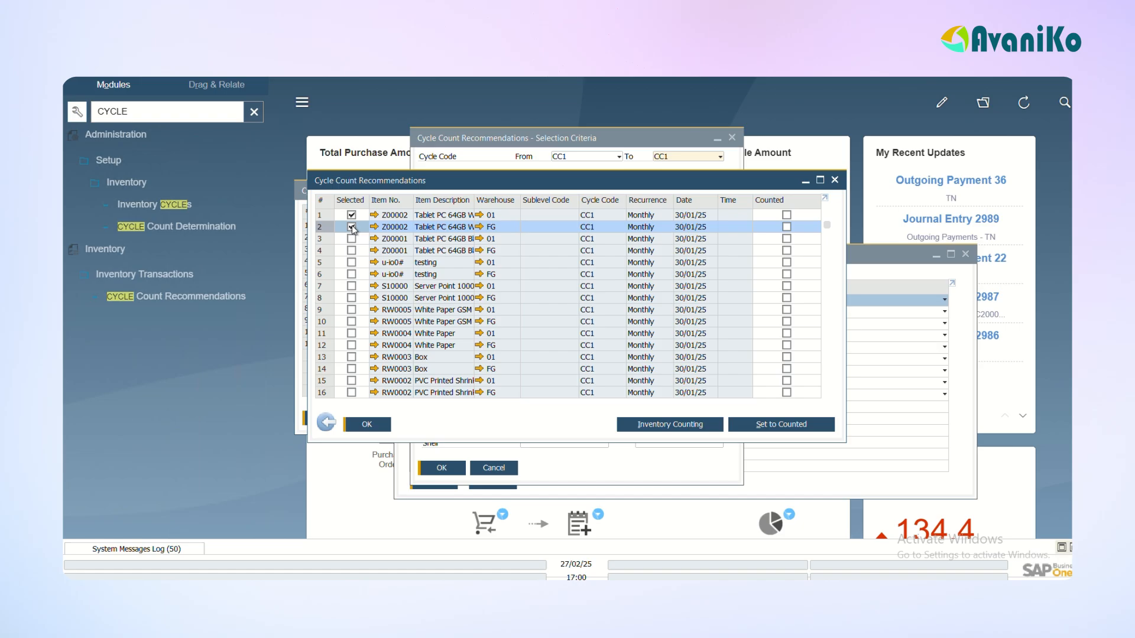
pyautogui.click(671, 424)
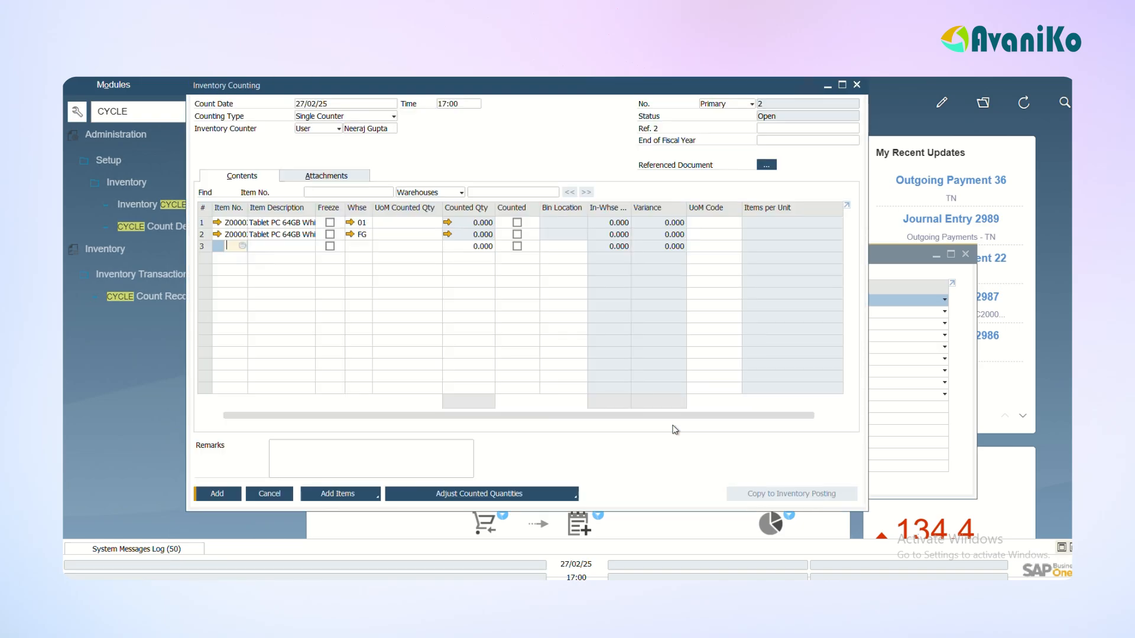
pyautogui.moveTo(390, 89); pyautogui.dragTo(382, 107)
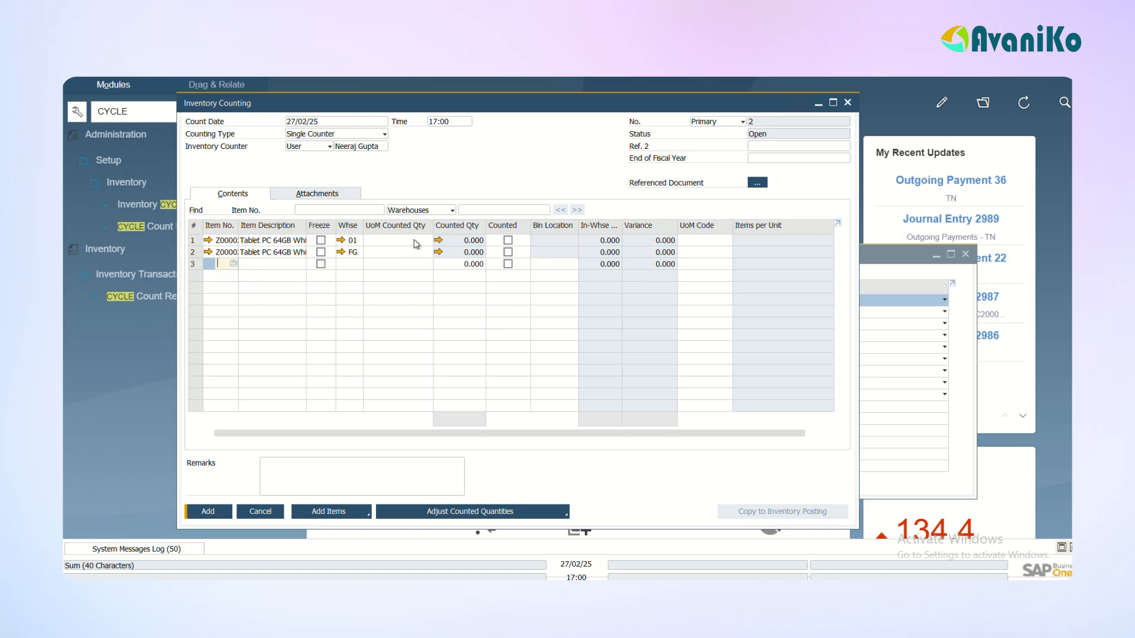
pyautogui.click(260, 511)
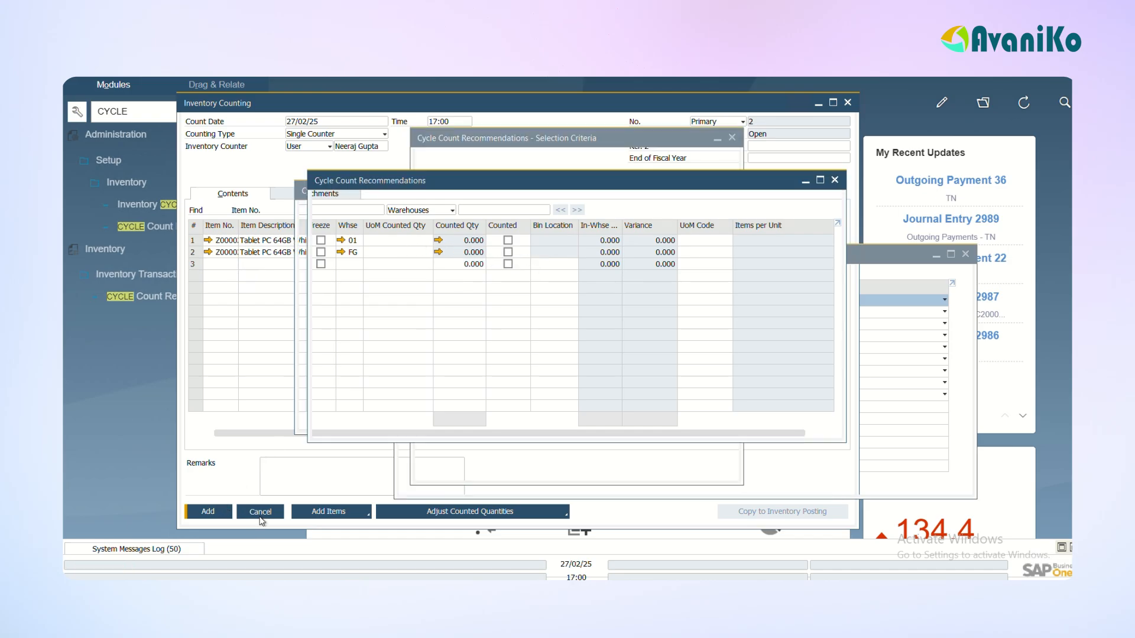
pyautogui.click(351, 215)
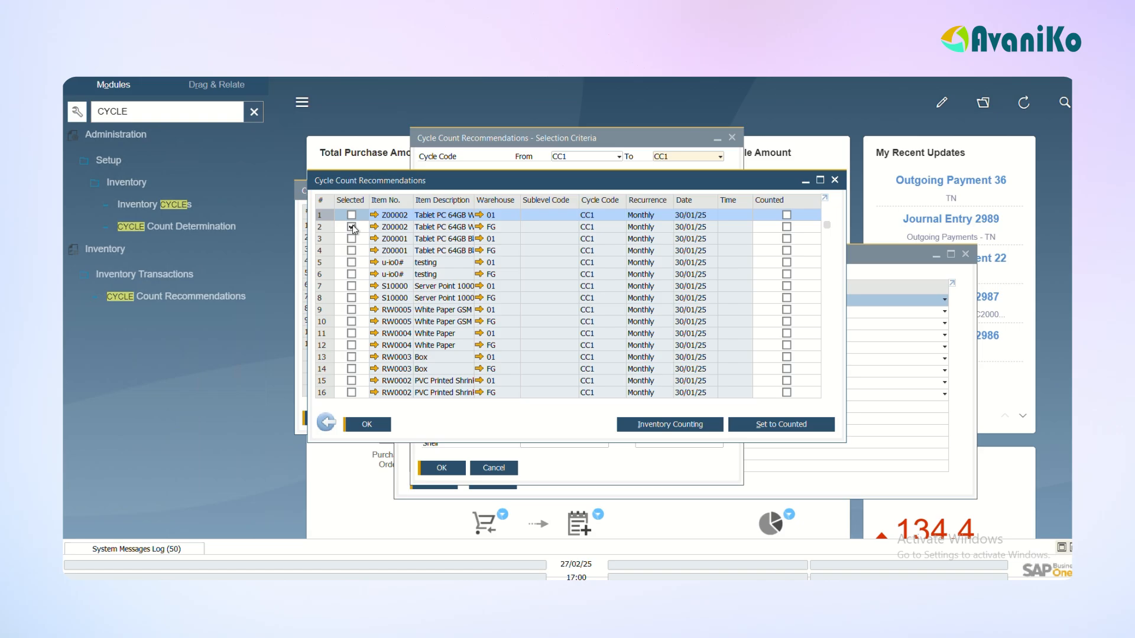
pyautogui.click(351, 228)
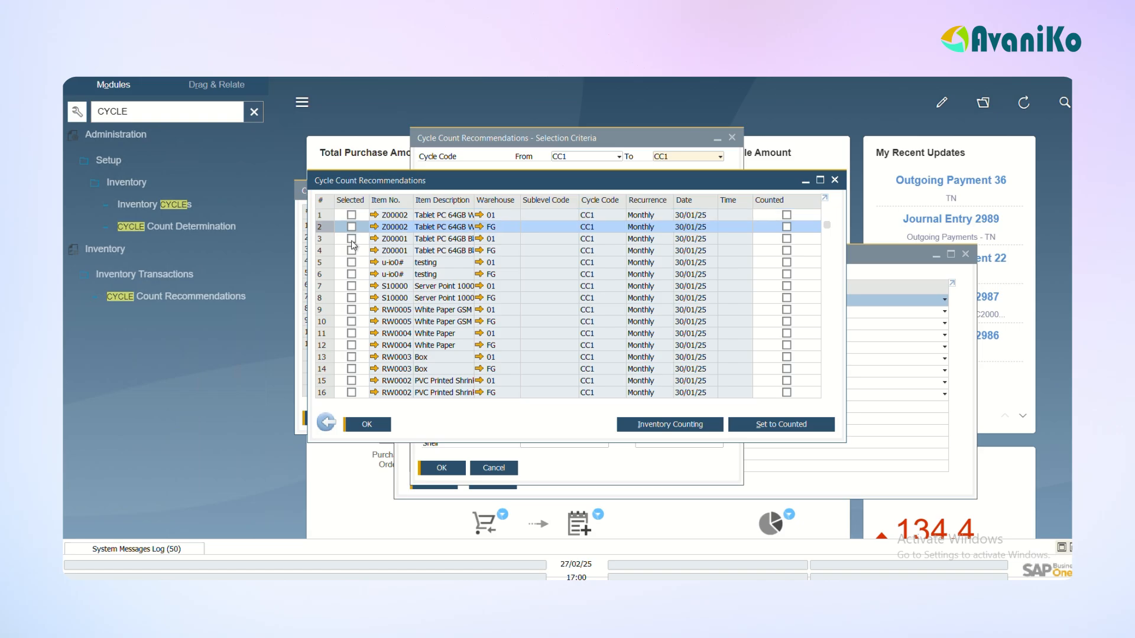
# Select the Z00001 recommendations for warehouses 01 and FG and create an Inventory Counting document from them.
pyautogui.click(351, 239)
pyautogui.click(351, 251)
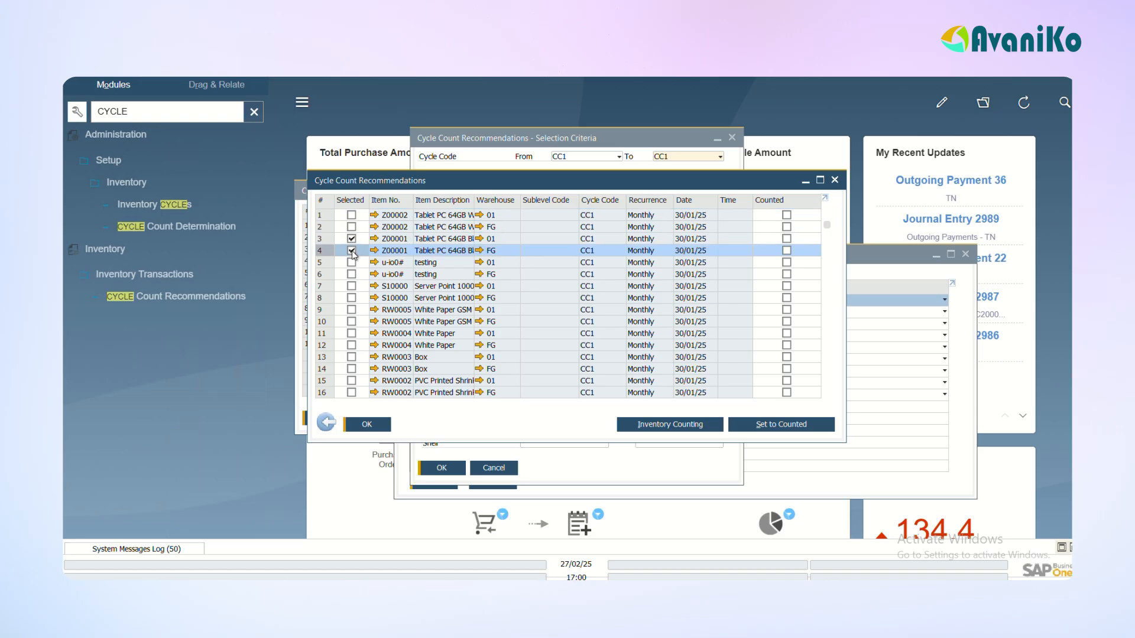
pyautogui.click(651, 424)
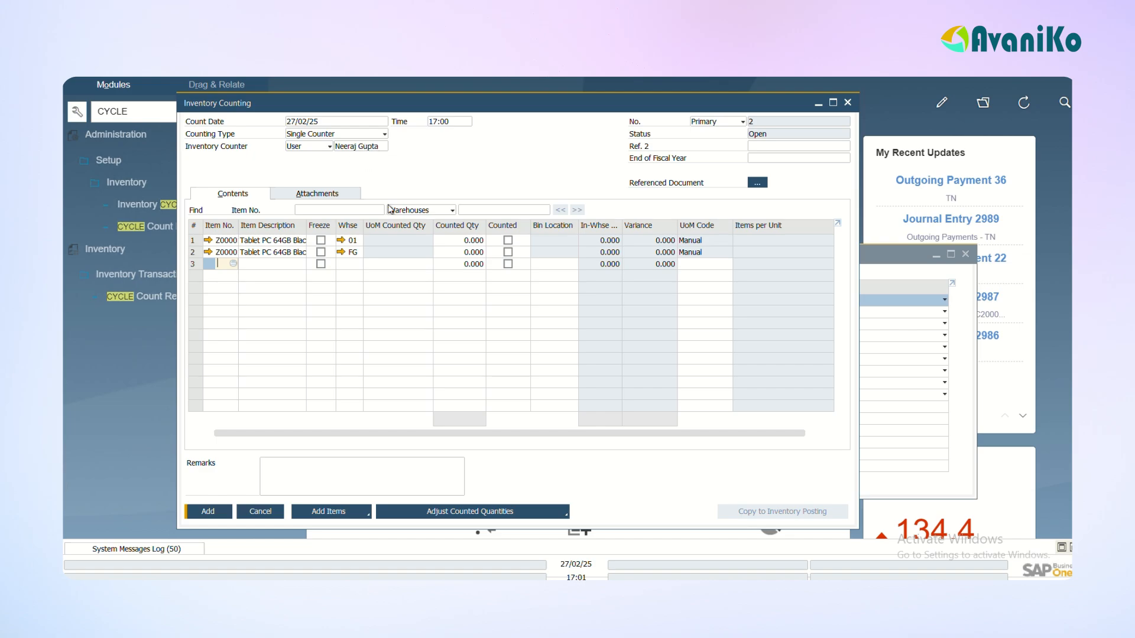
# Set the counted quantity of the warehouse FG row to 2.
pyautogui.moveTo(478, 437); pyautogui.dragTo(321, 430)
pyautogui.click(443, 242)
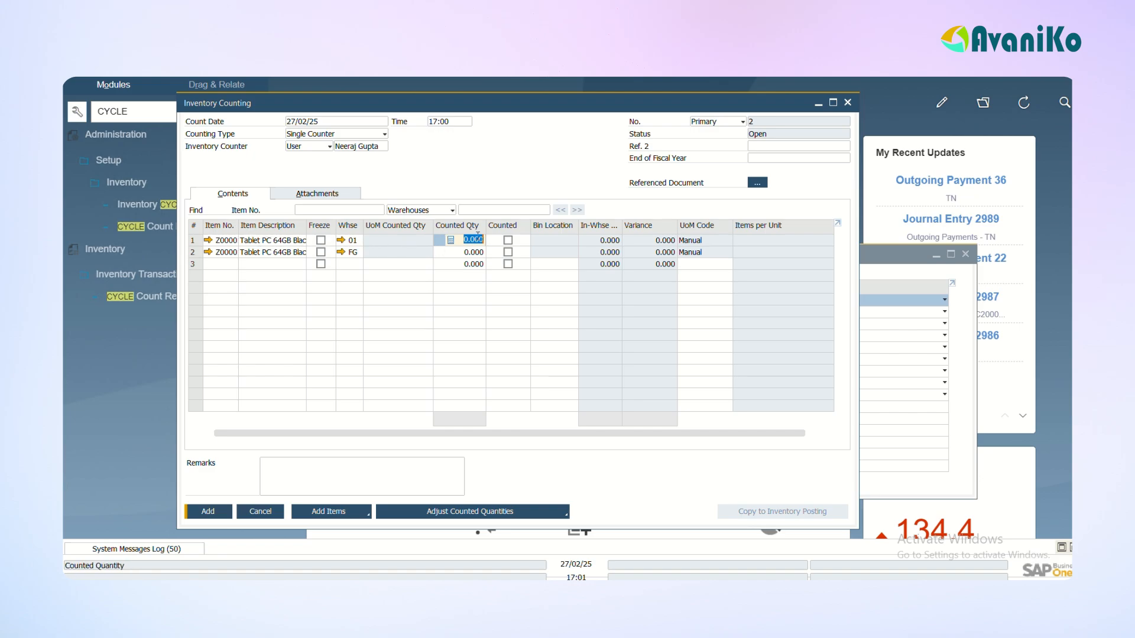
pyautogui.click(462, 252)
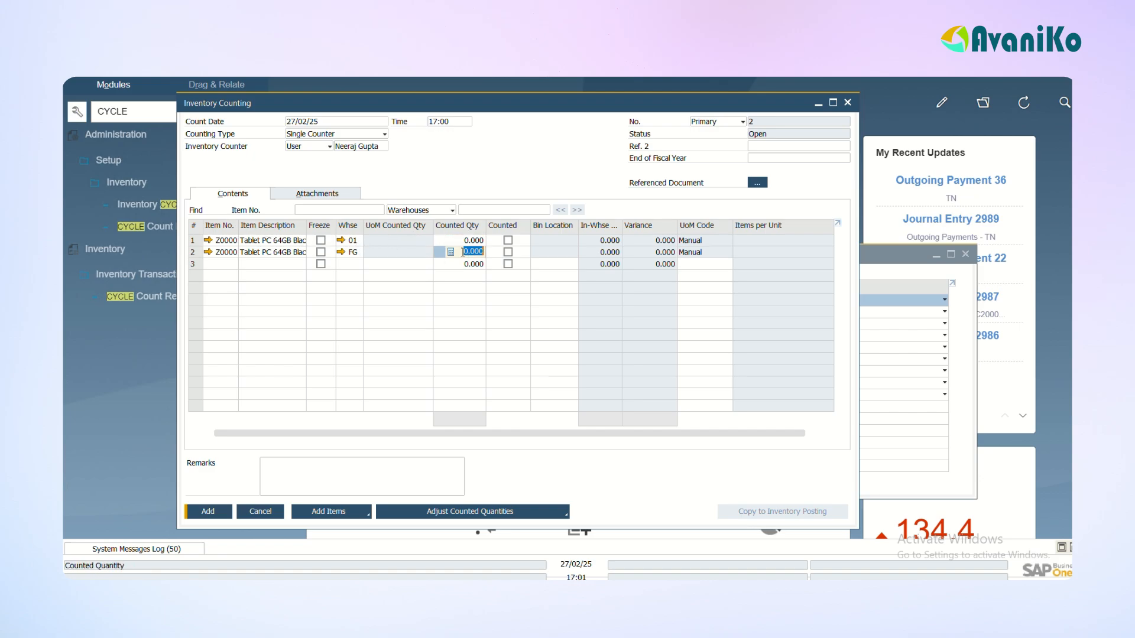
pyautogui.write('2')
pyautogui.press('Tab')
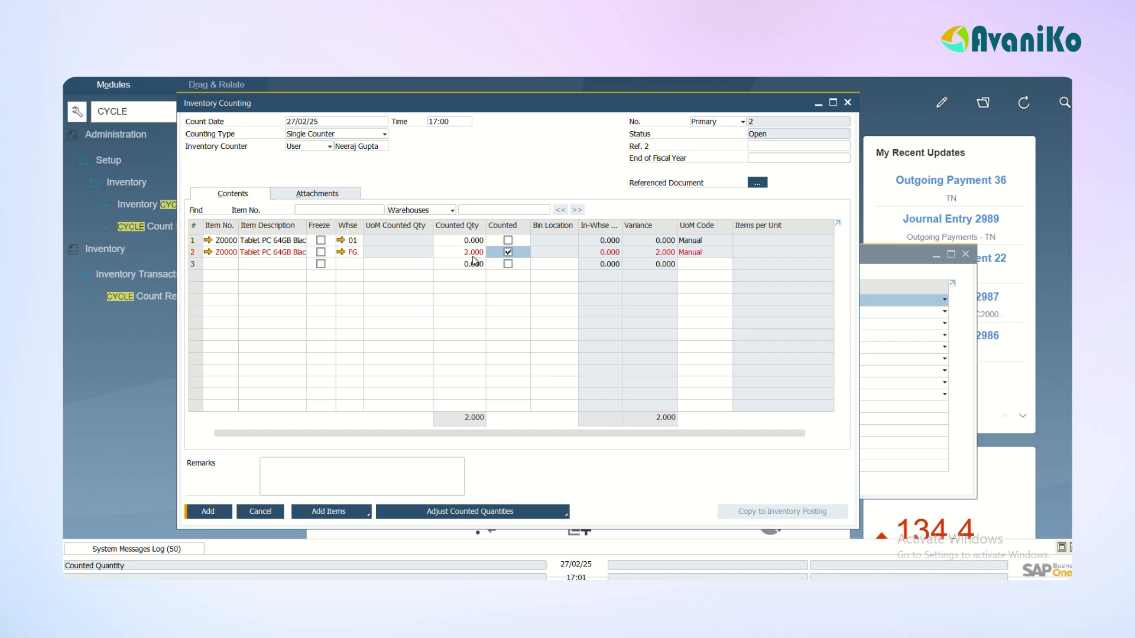
# Add the Inventory Counting document, reopen it, and view the options for adjusting its counted quantities.
pyautogui.click(204, 513)
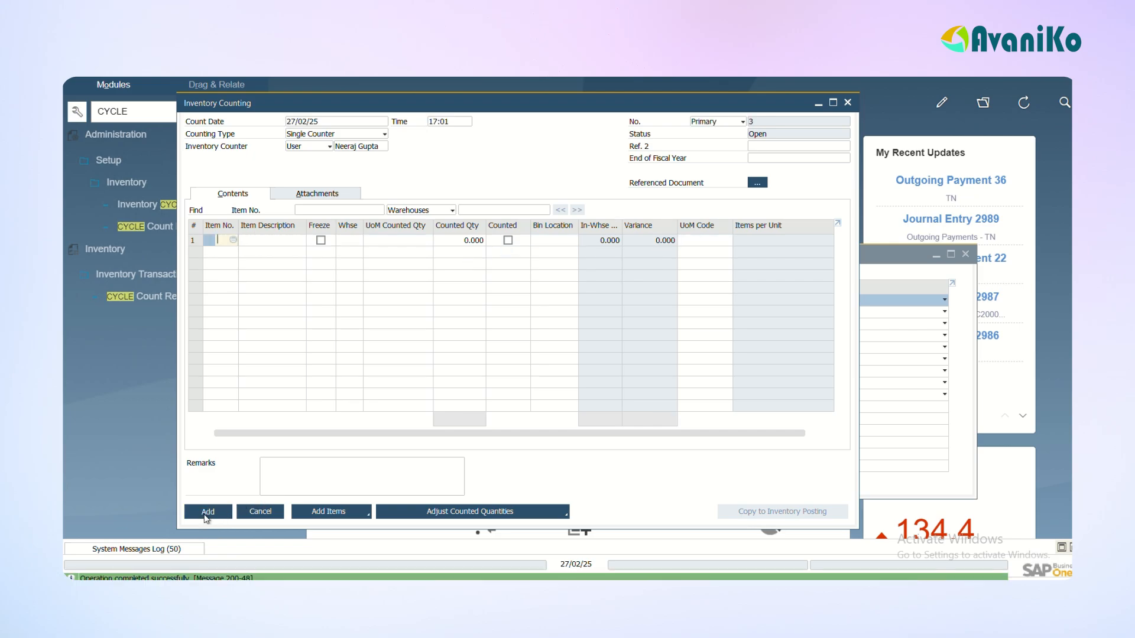
pyautogui.hotkey('ctrl', 'Left')
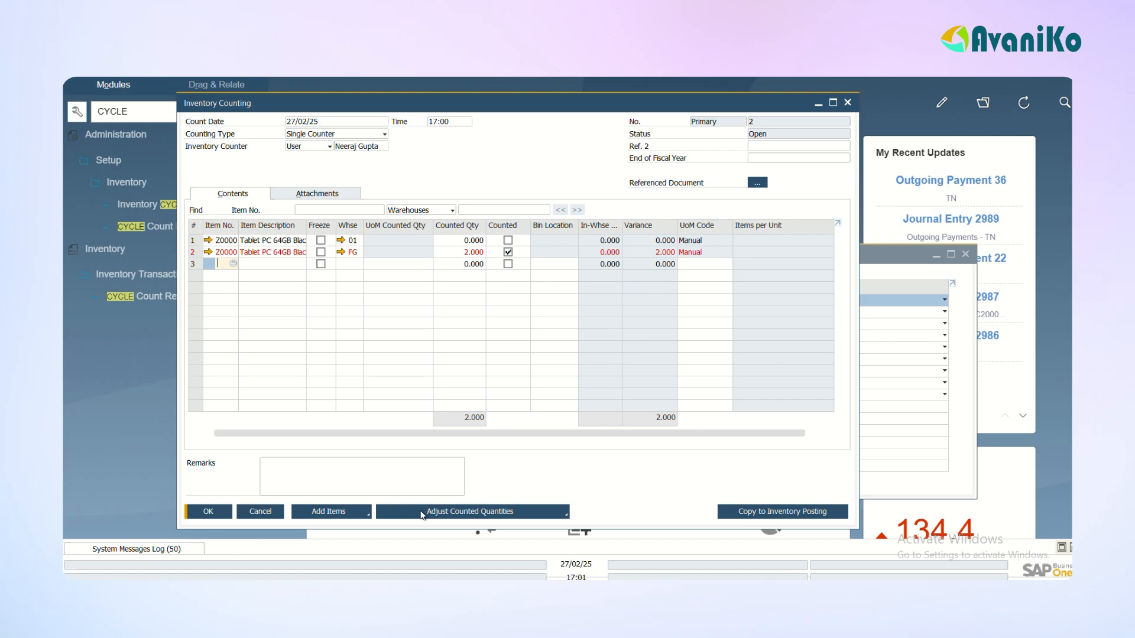
pyautogui.click(465, 512)
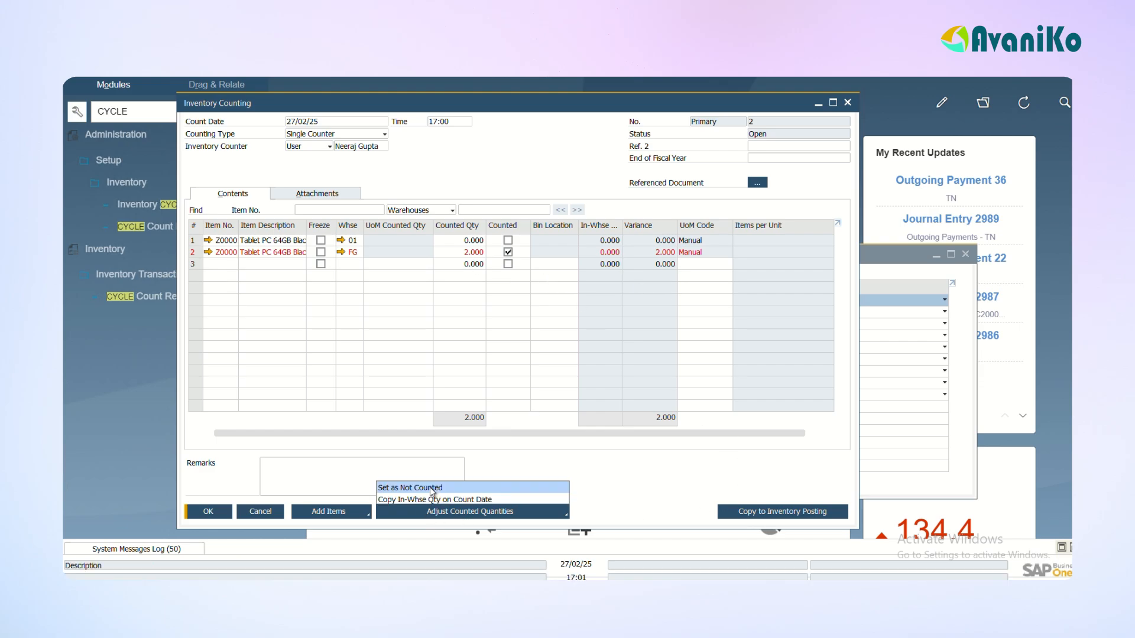
pyautogui.click(548, 466)
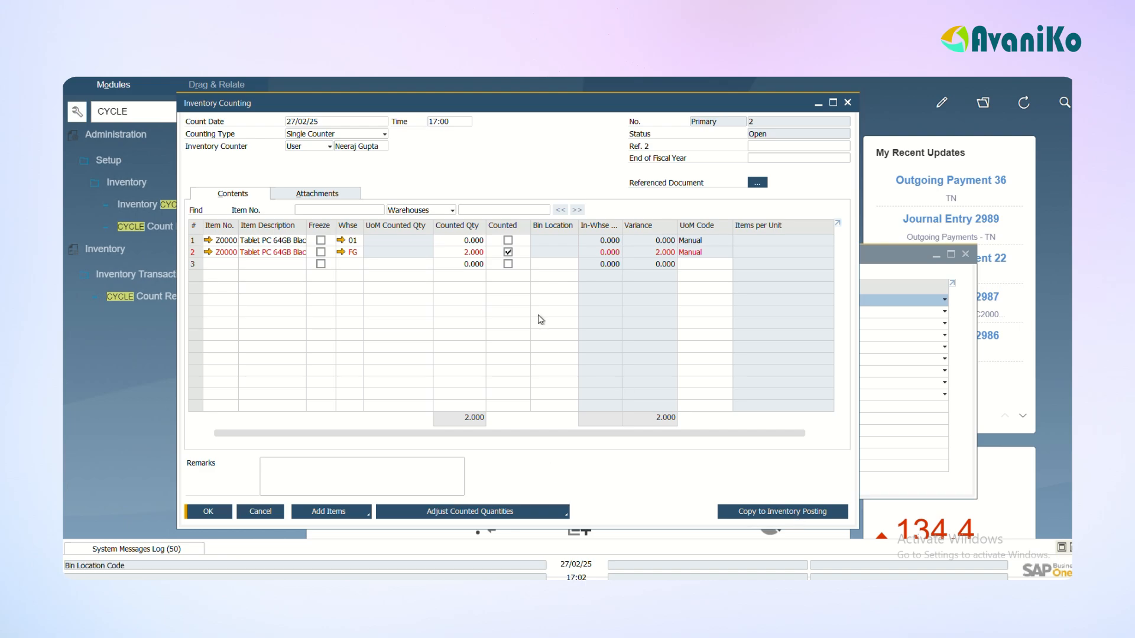
# Copy the counting to an Inventory Posting and set the price of the warehouse FG row to 100.
pyautogui.click(745, 510)
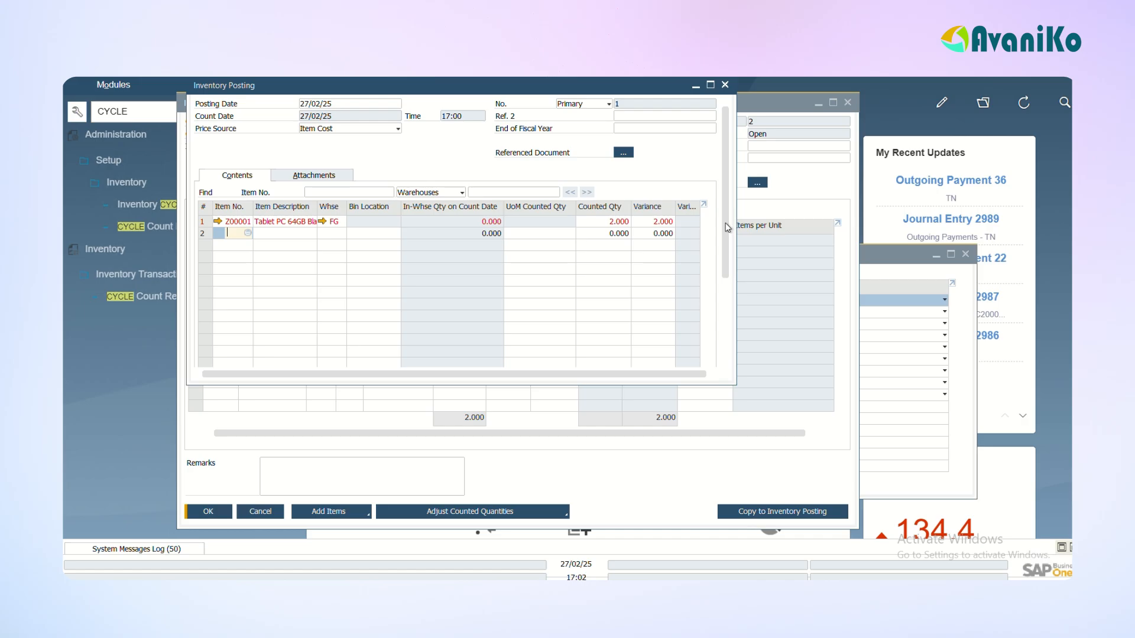
pyautogui.moveTo(727, 228); pyautogui.dragTo(737, 178)
pyautogui.rightClick(445, 151)
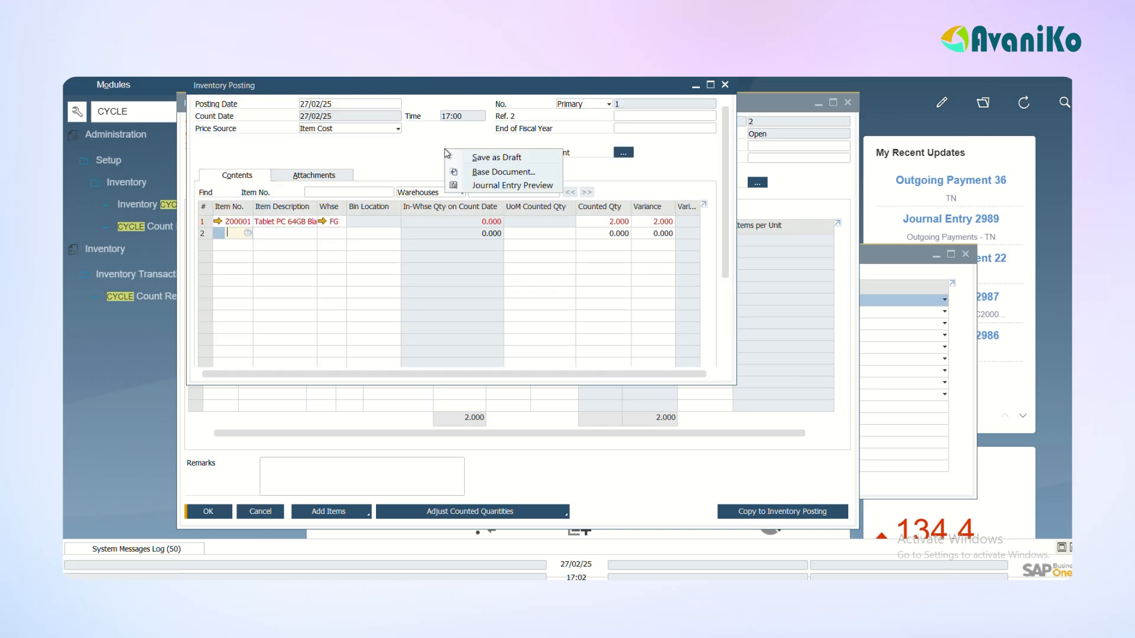
pyautogui.click(495, 185)
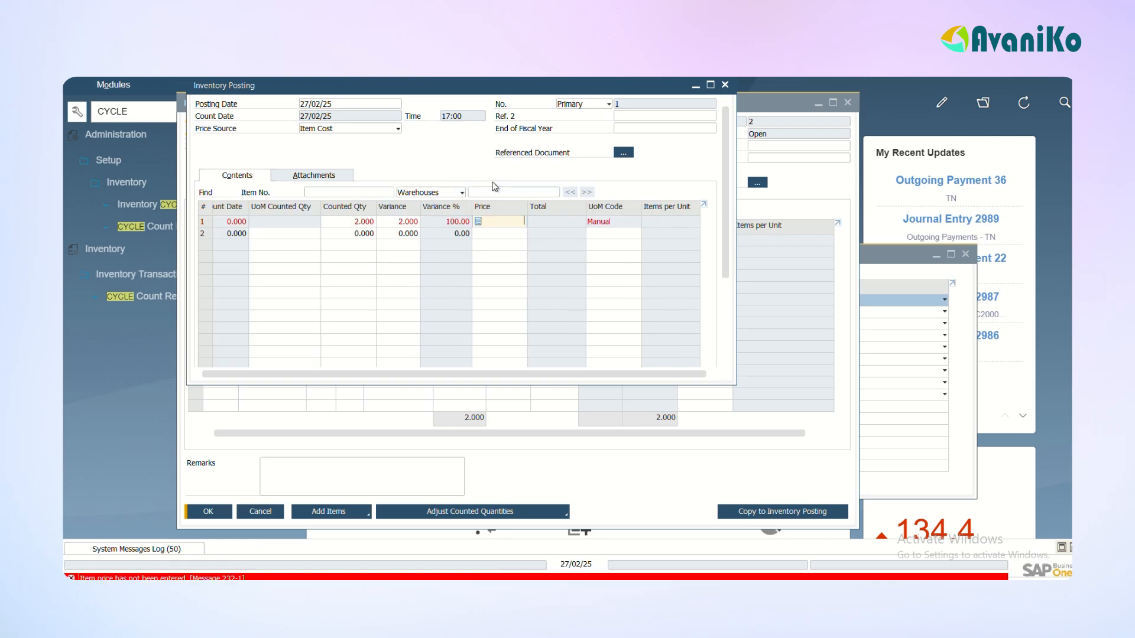
pyautogui.write('100')
pyautogui.click(500, 232)
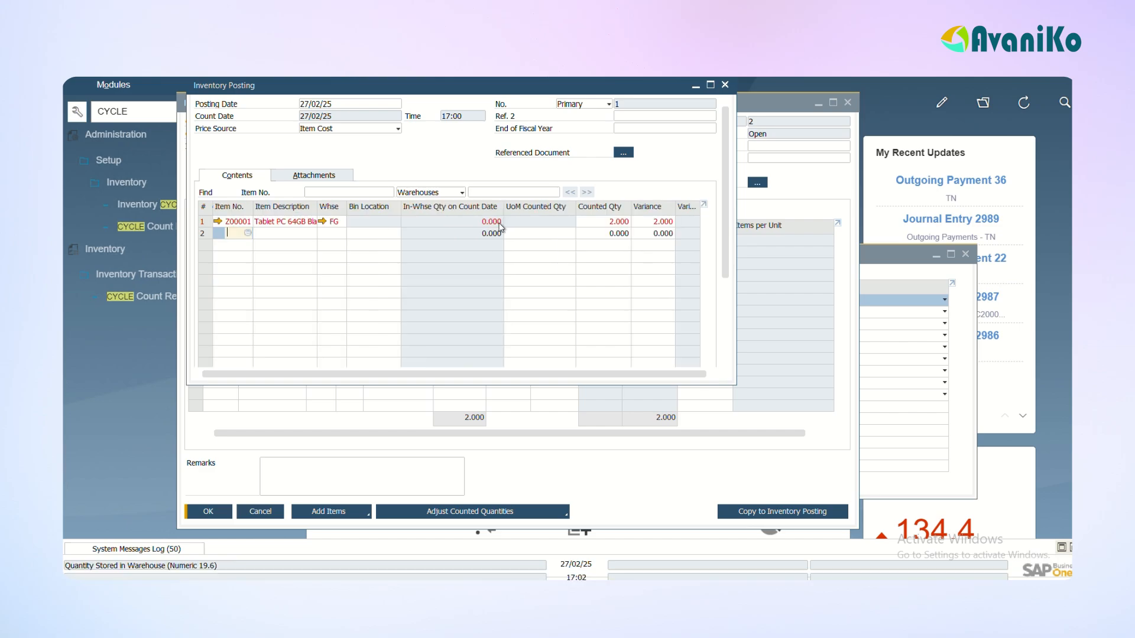
# Preview the journal entry of the Inventory Posting and close the preview.
pyautogui.rightClick(464, 136)
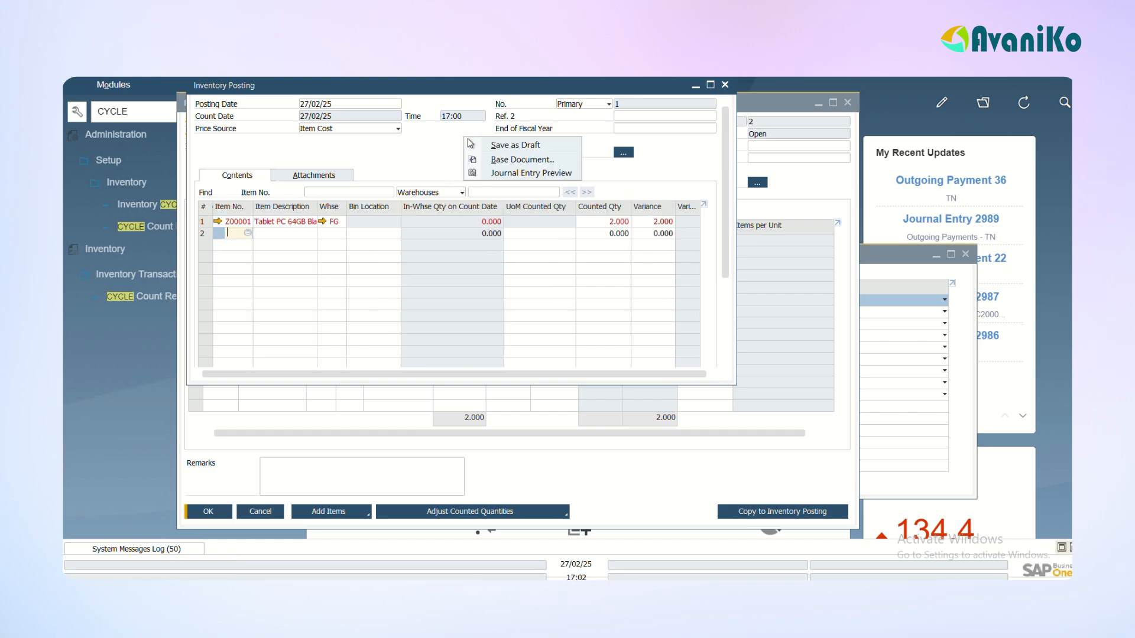
pyautogui.click(514, 173)
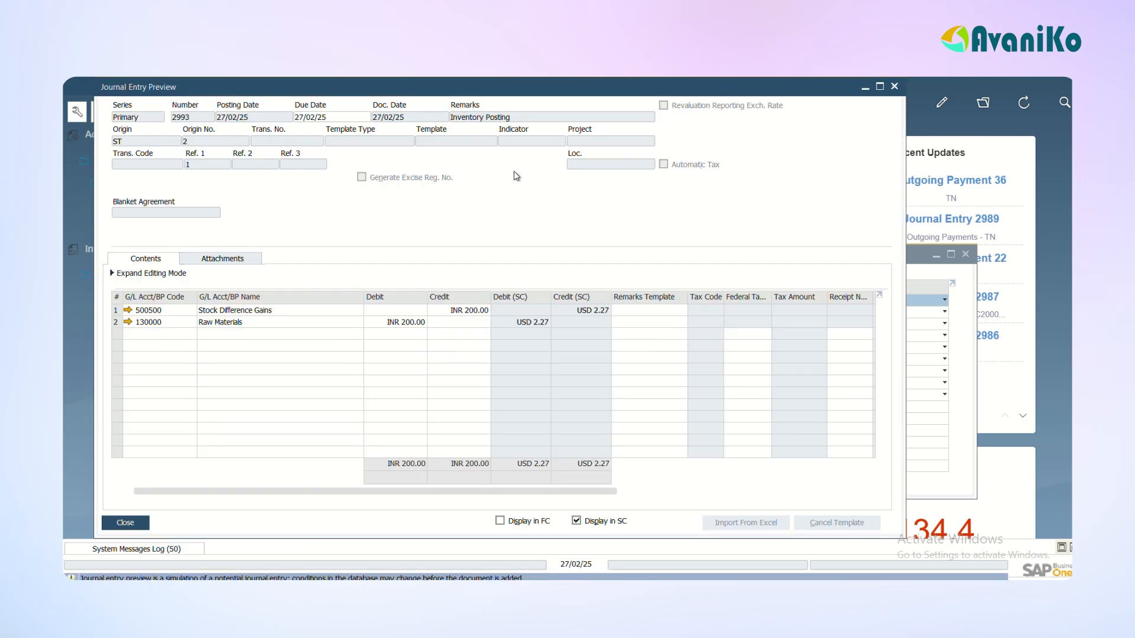
pyautogui.press('Escape')
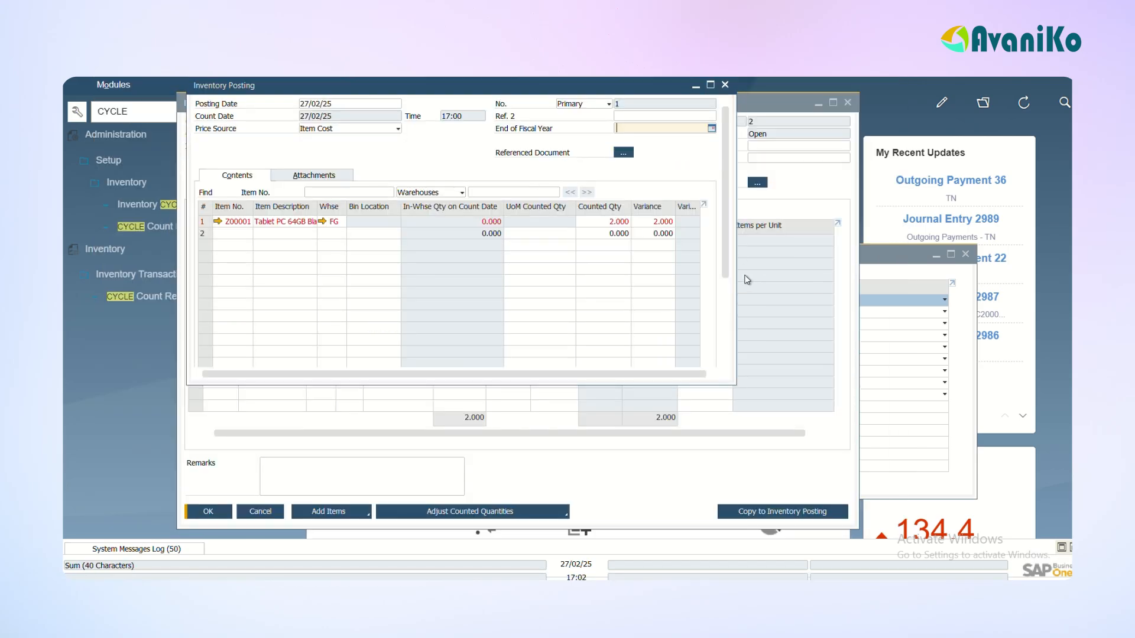
# Enlarge the Inventory Posting to show all its columns and add the document.
pyautogui.moveTo(723, 264); pyautogui.dragTo(723, 341)
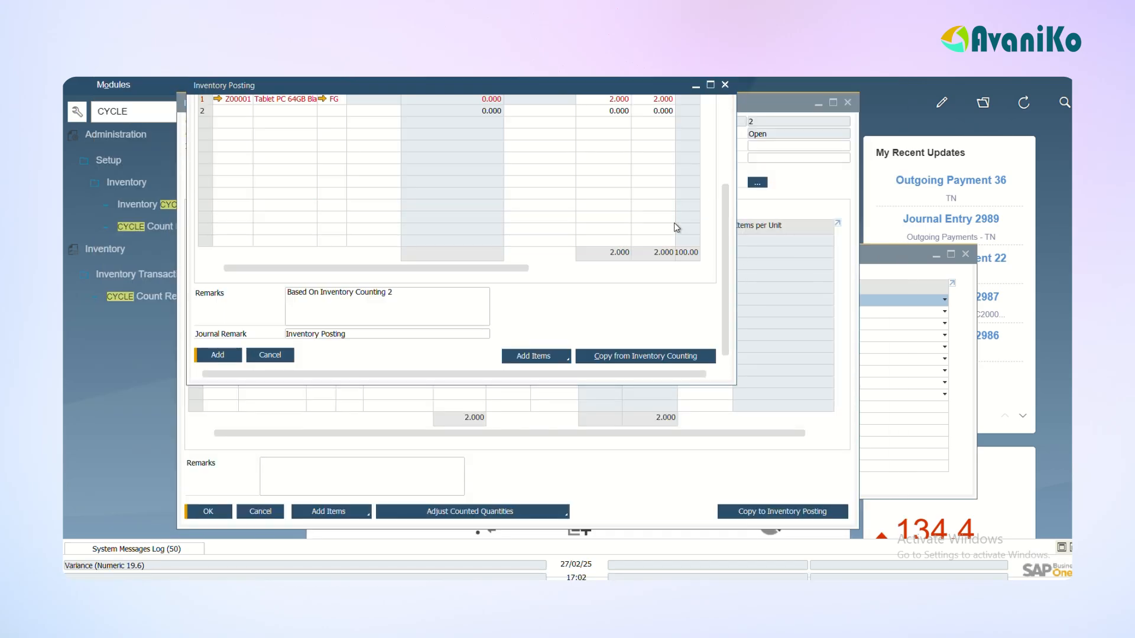
pyautogui.moveTo(735, 384); pyautogui.dragTo(847, 531)
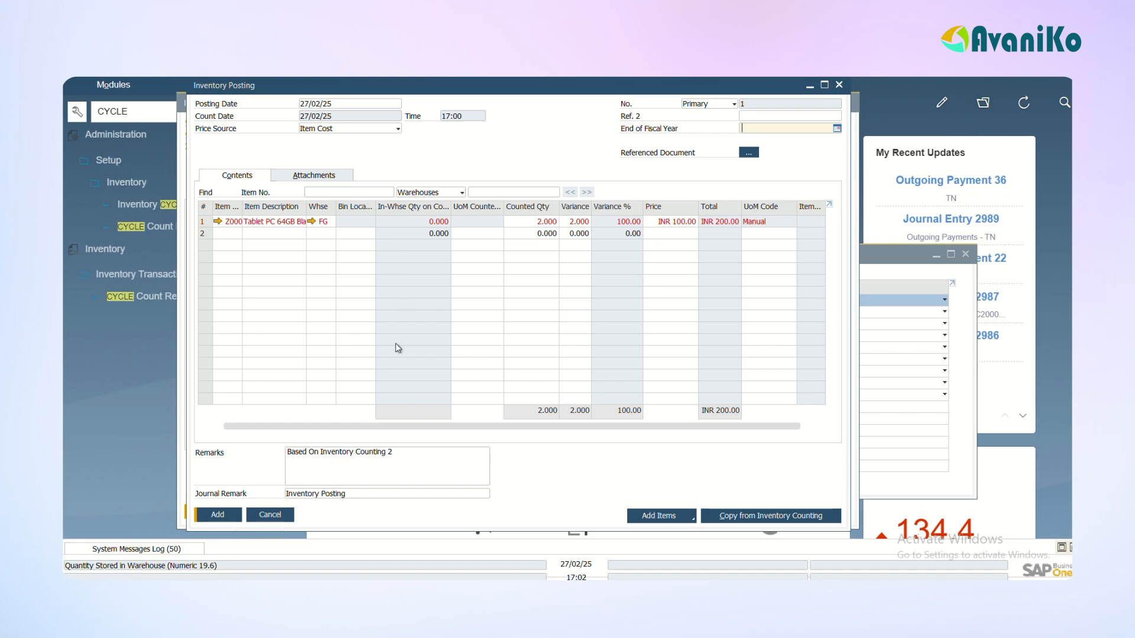
pyautogui.click(218, 516)
pyautogui.click(434, 329)
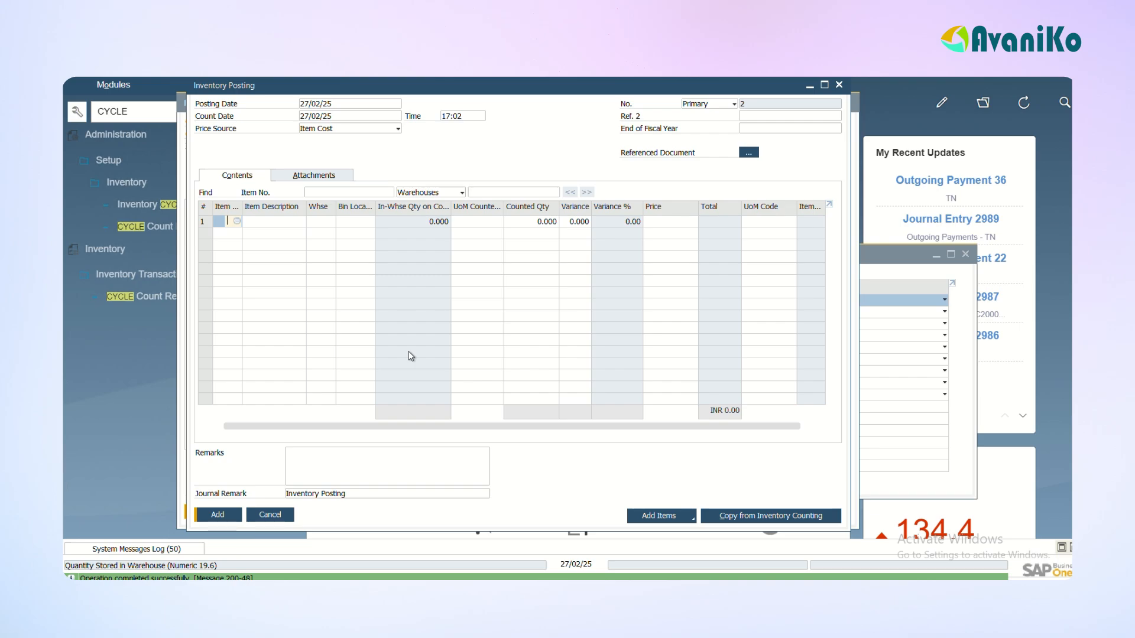
# Close all open inventory and cycle count windows without saving the cycle count determination changes, and clear the menu search.
pyautogui.press('Escape')
pyautogui.press('Escape')
pyautogui.press('Escape')
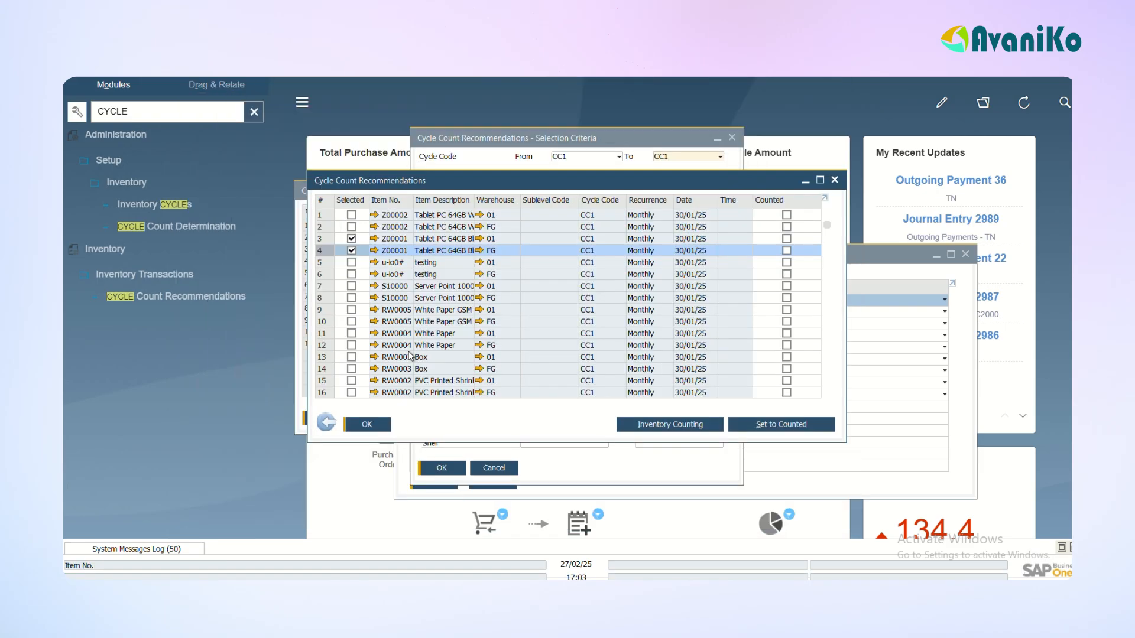
pyautogui.press('Escape')
pyautogui.press('Escape')
pyautogui.press('Escape')
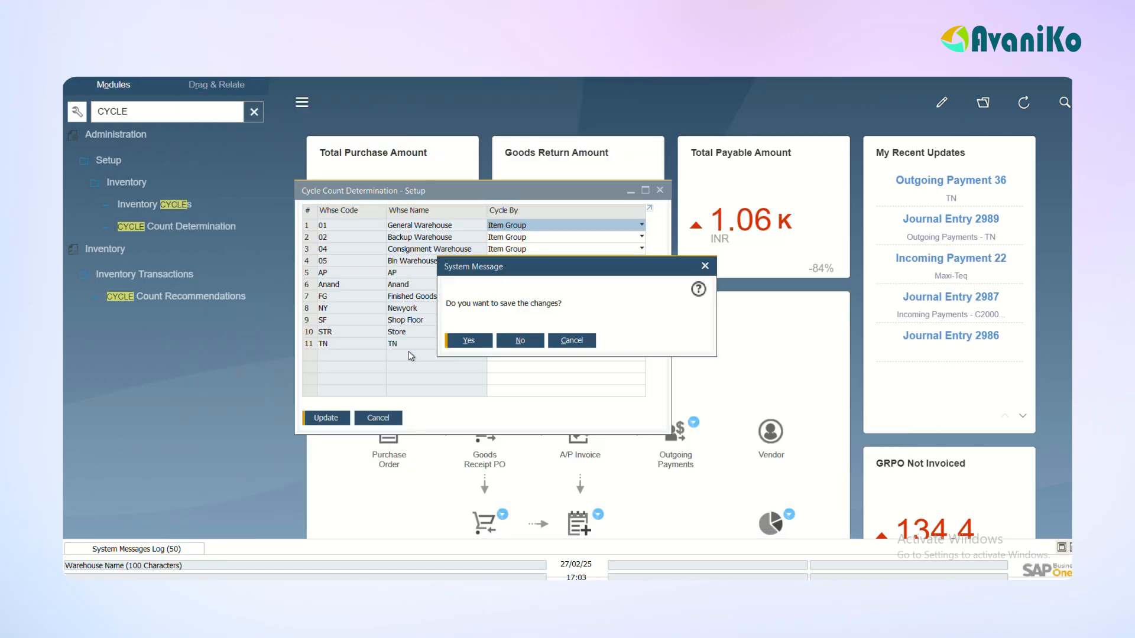
pyautogui.press('n')
pyautogui.click(260, 111)
# Switch to the Topics for Videos workbook in Excel to check the topic list, and return to SAP Business One.
pyautogui.hotkey('alt', 'Tab')
pyautogui.press('Tab')
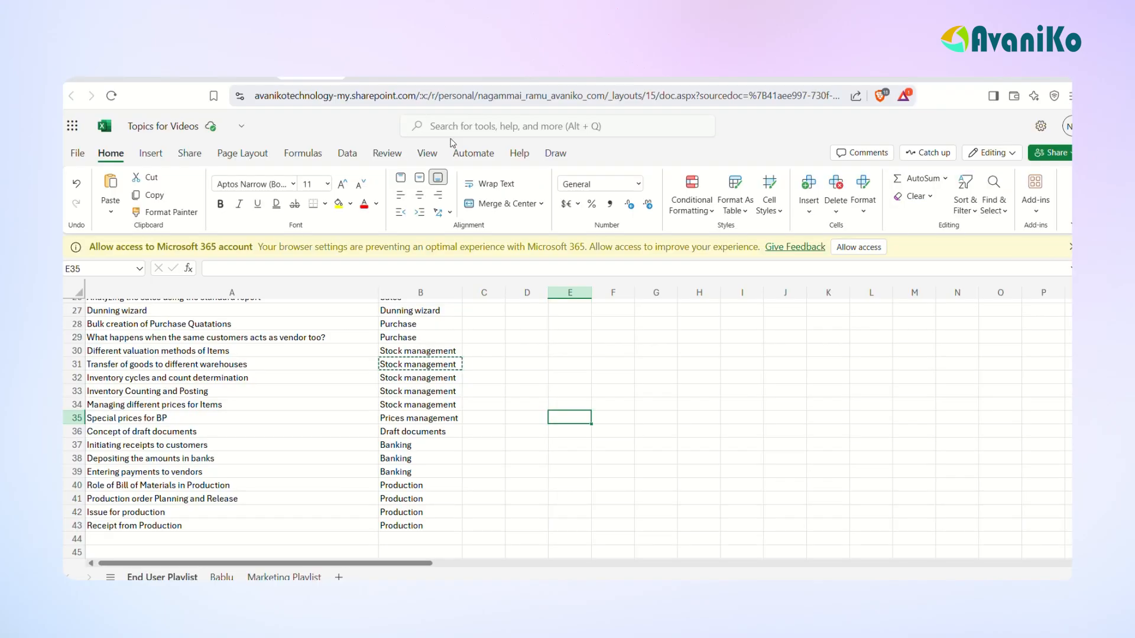
pyautogui.hotkey('alt', 'Tab')
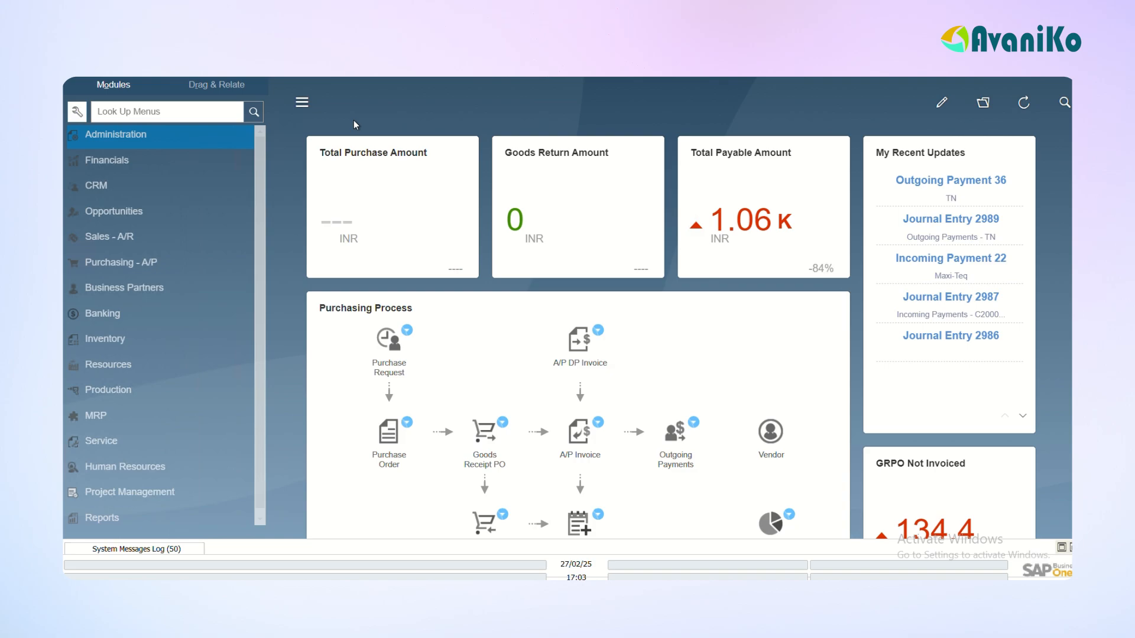
# Open the inventory Price Lists and examine the item prices of the Base Price list.
pyautogui.click(101, 340)
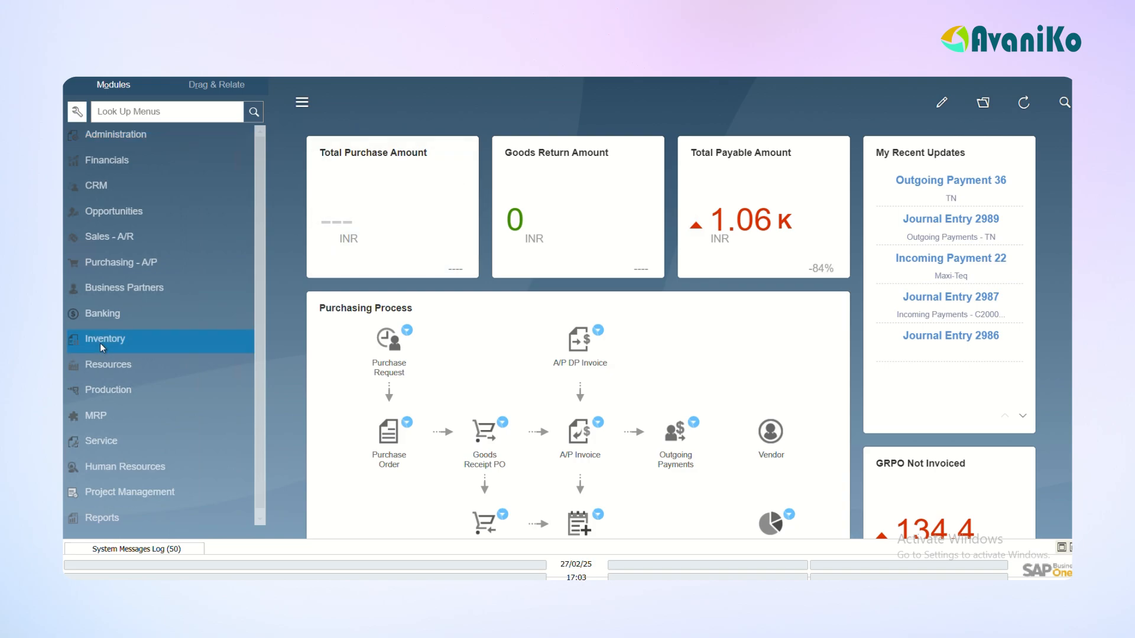
pyautogui.click(121, 289)
pyautogui.click(146, 316)
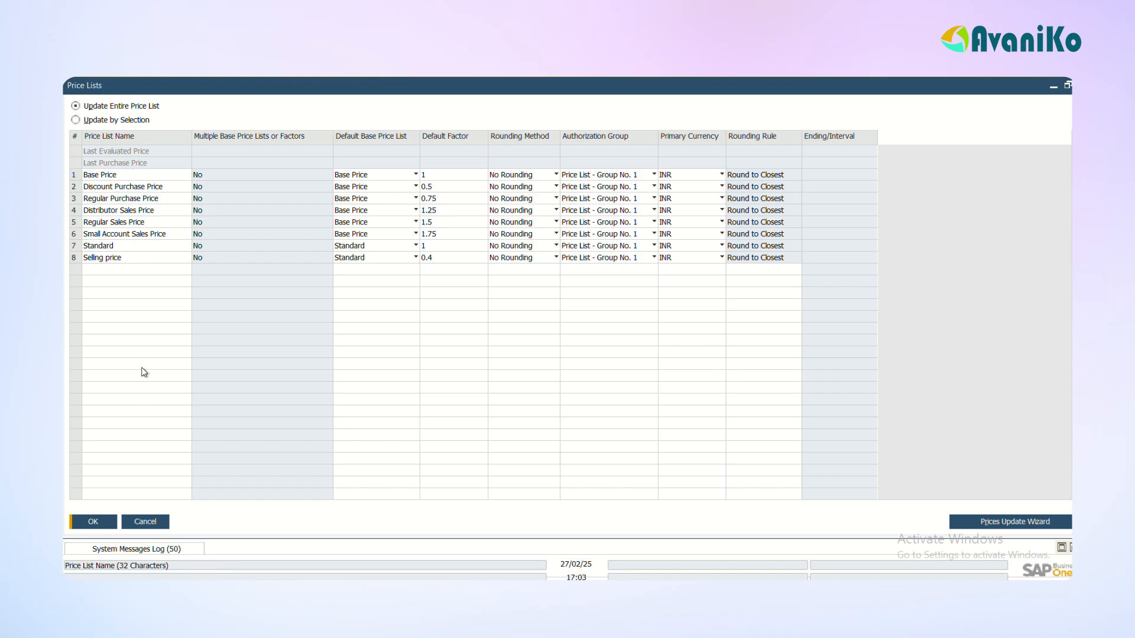
pyautogui.doubleClick(77, 177)
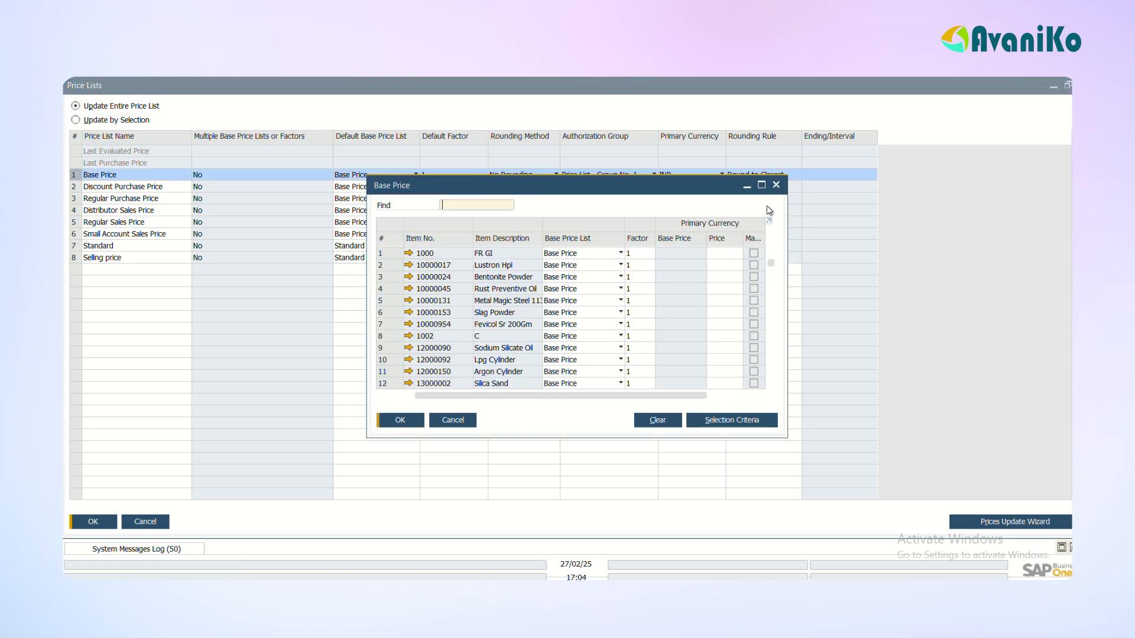
pyautogui.click(775, 184)
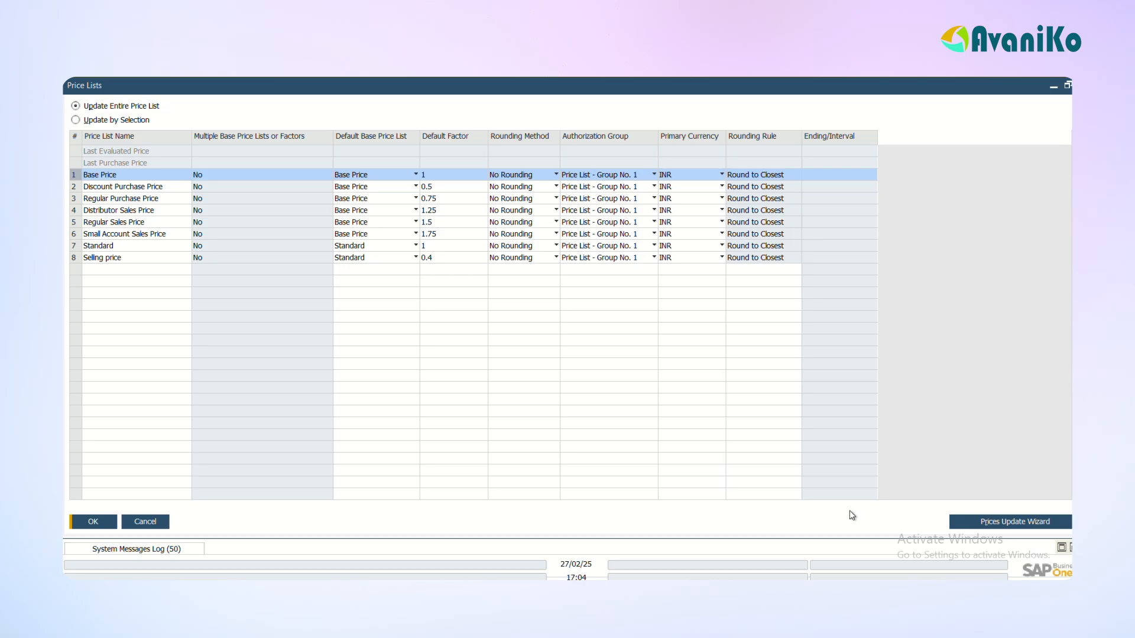
# Start the Prices Update Wizard and set the update method to multiply item prices by 2.
pyautogui.click(985, 523)
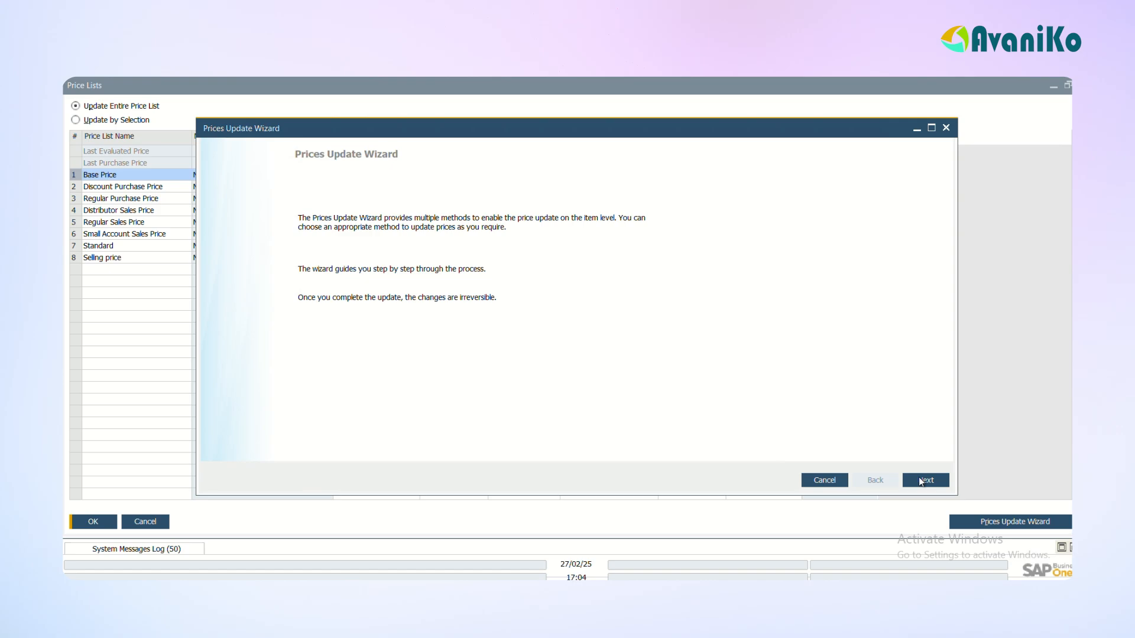
pyautogui.click(920, 480)
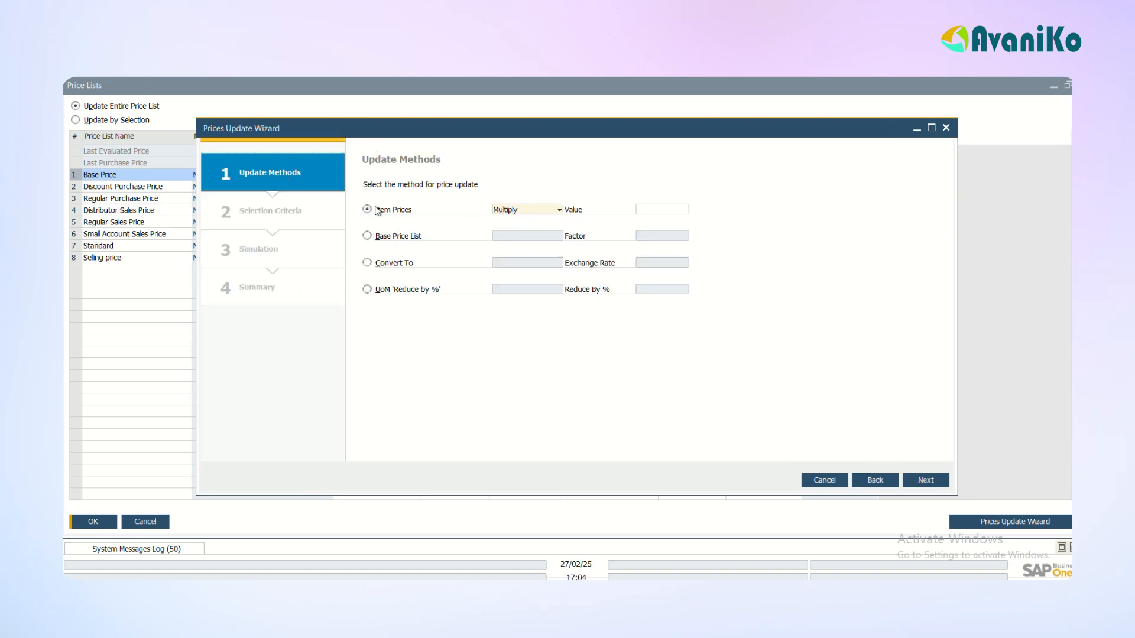
pyautogui.click(518, 210)
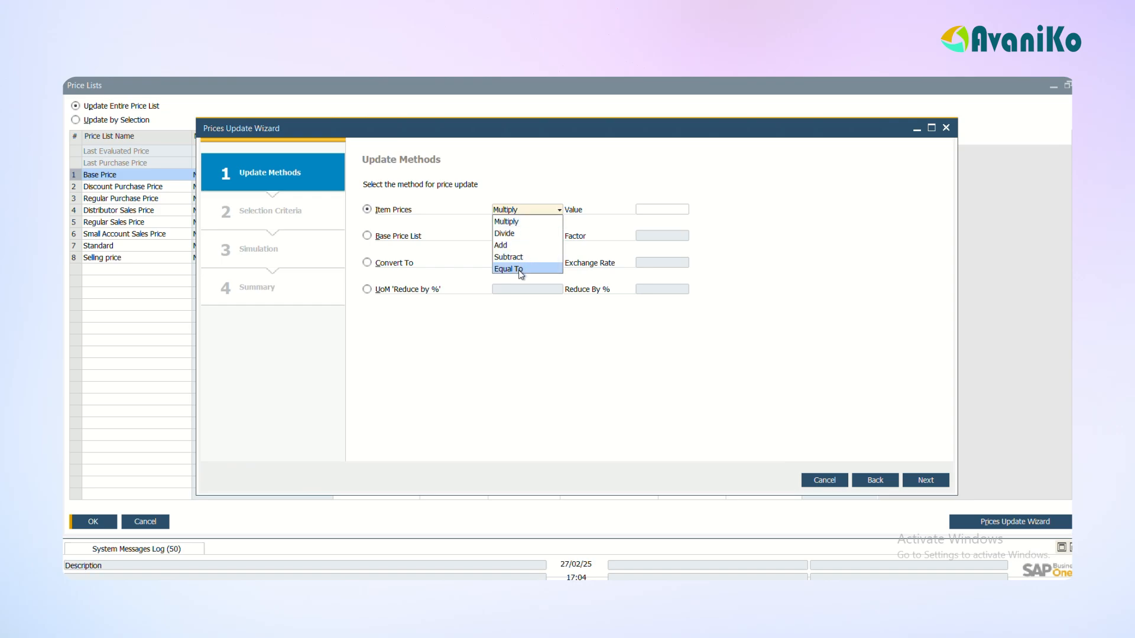
pyautogui.click(512, 222)
pyautogui.click(655, 209)
pyautogui.write('2')
pyautogui.press('Tab')
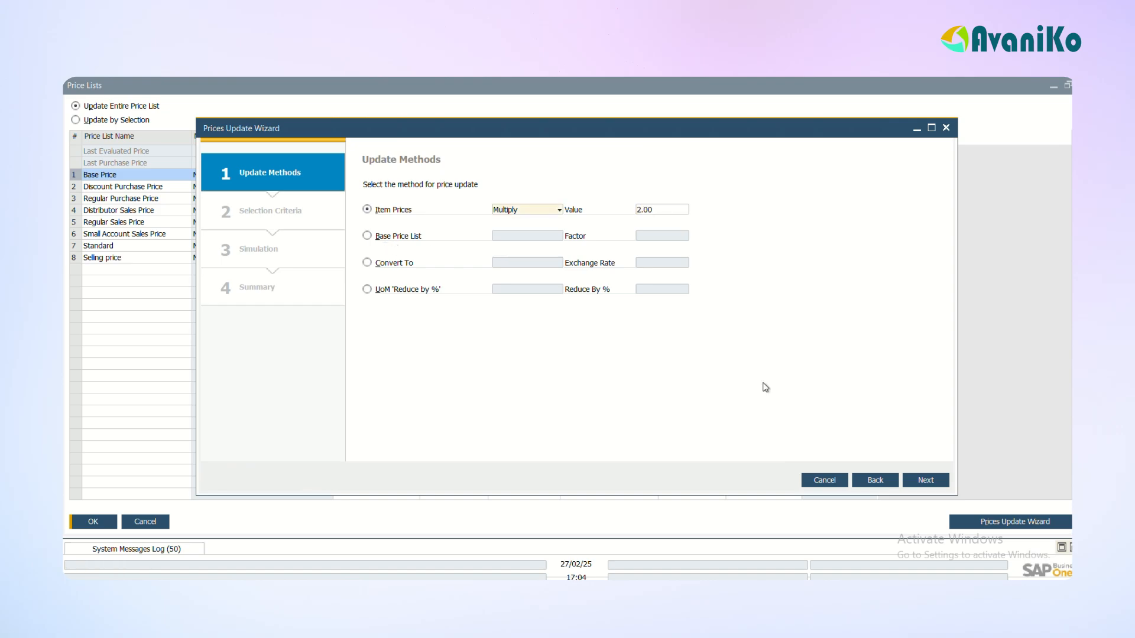
pyautogui.click(934, 479)
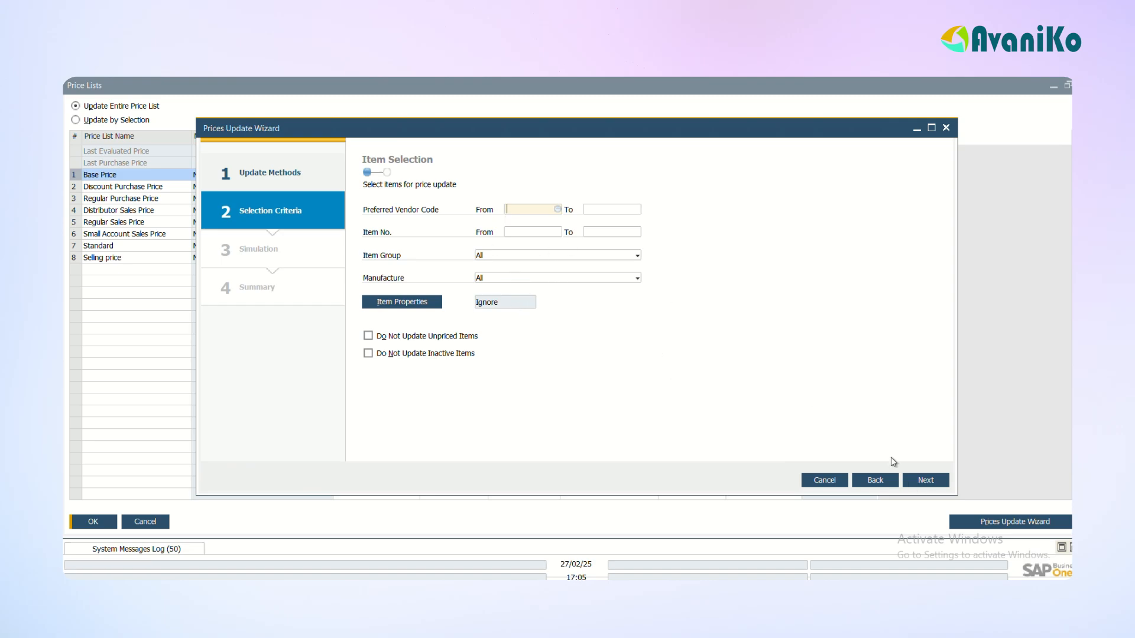
# Keep the default item selection, choose Multiple price lists, and simulate the update to review the suggested prices.
pyautogui.click(925, 481)
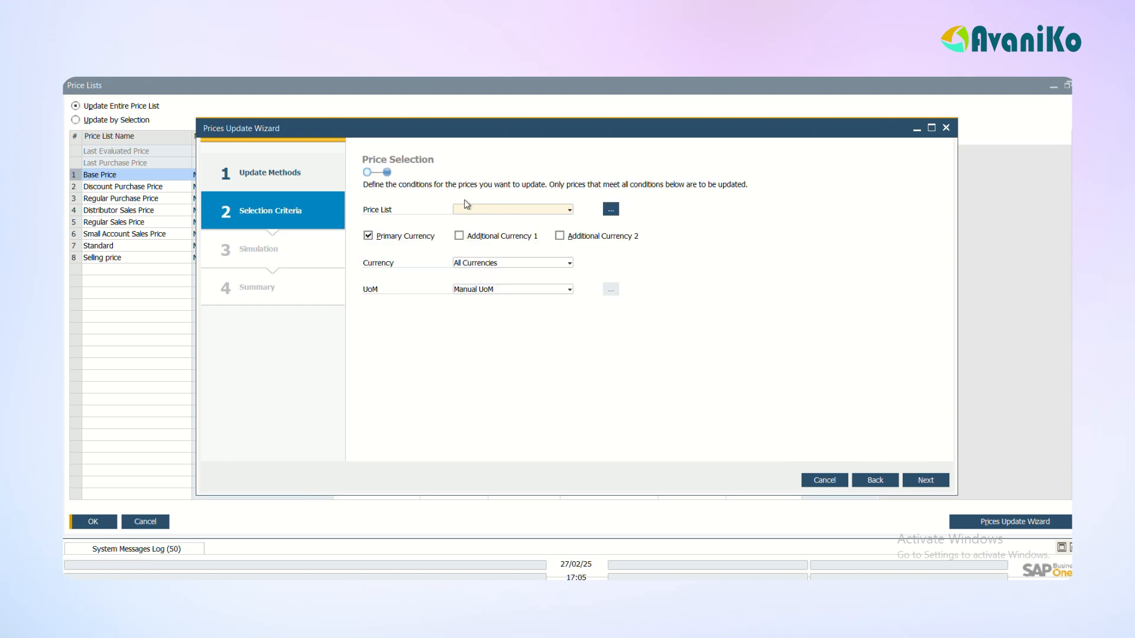
pyautogui.click(518, 211)
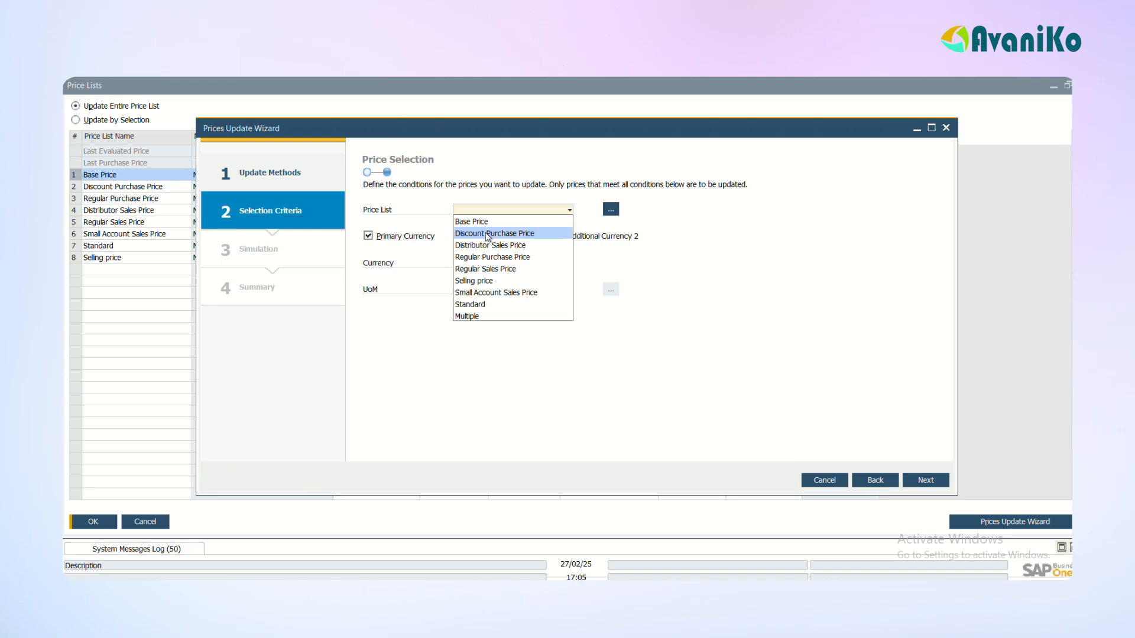
pyautogui.click(467, 316)
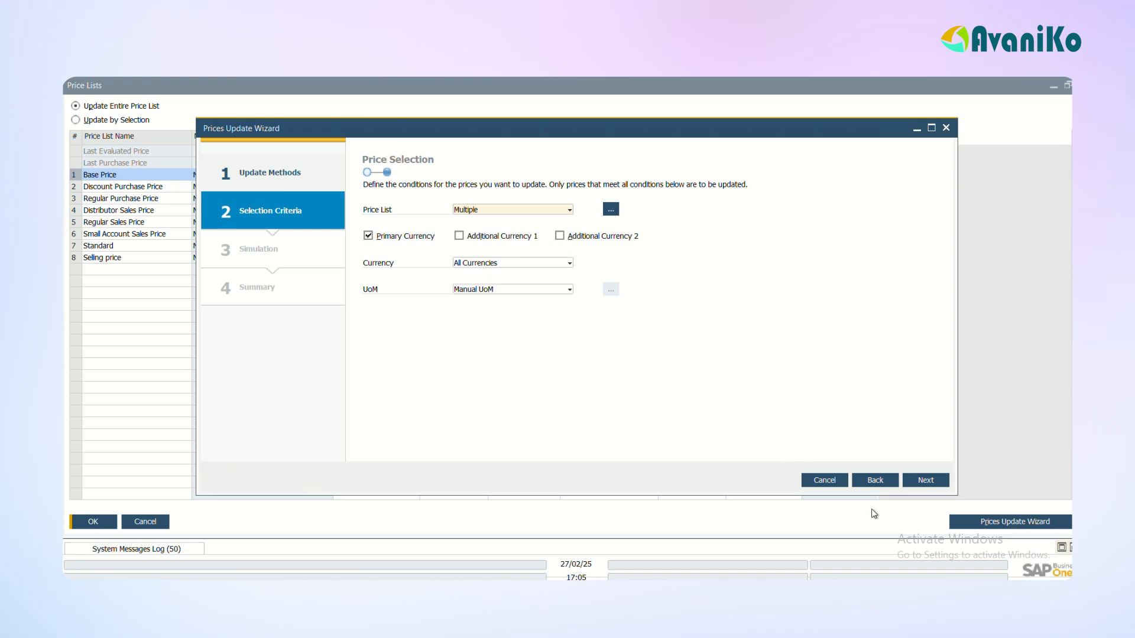
pyautogui.click(926, 480)
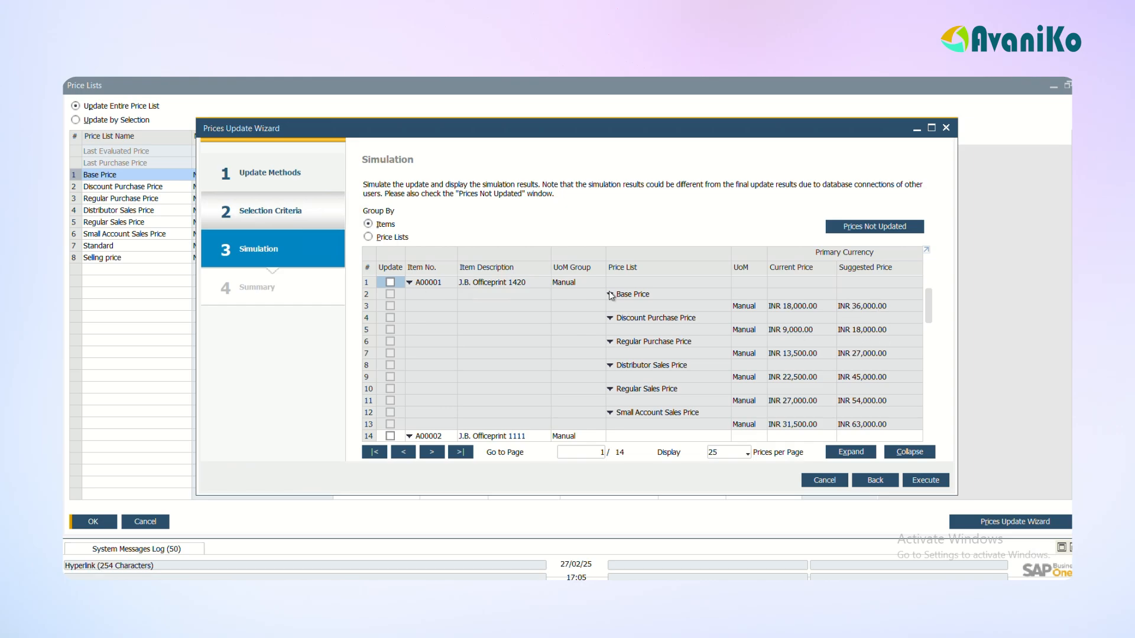
pyautogui.moveTo(928, 306); pyautogui.dragTo(930, 265)
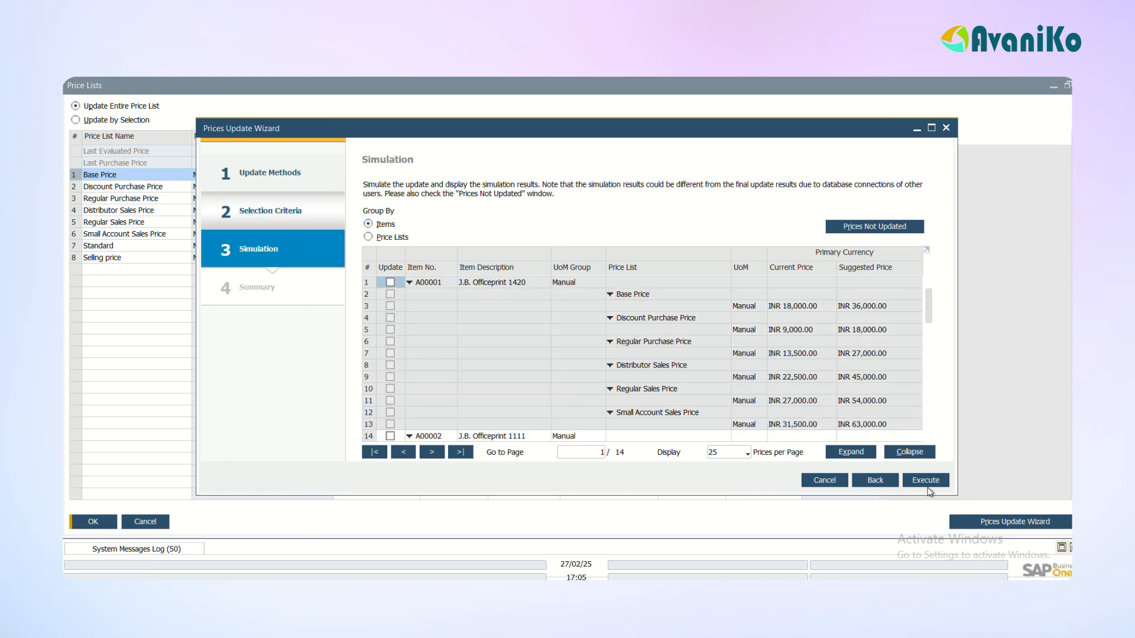